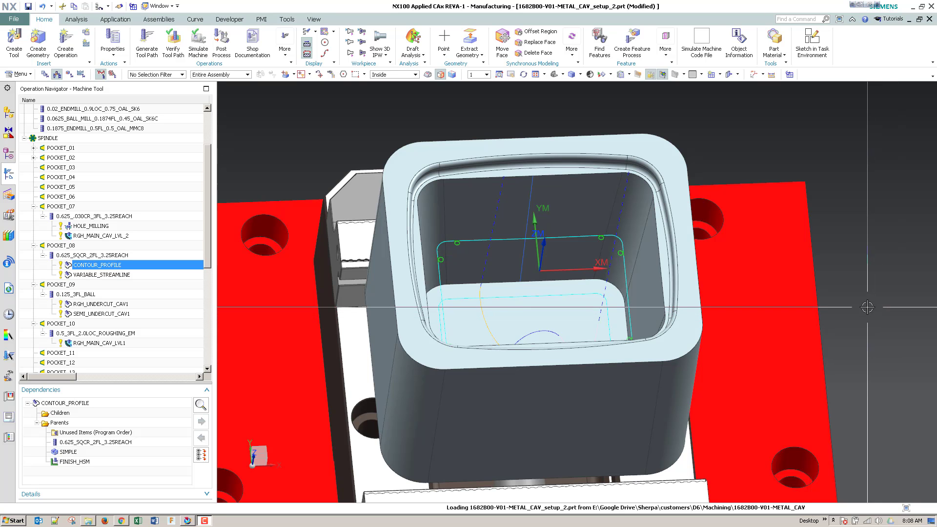
- Orbit, zoom and pan around the cavity to inspect the CONTOUR_PROFILE toolpath
mouse_move(867, 307)
middle_mouse_down()
mouse_move(855, 320)
mouse_move(859, 286)
mouse_move(859, 329)
mouse_move(863, 316)
middle_mouse_up()
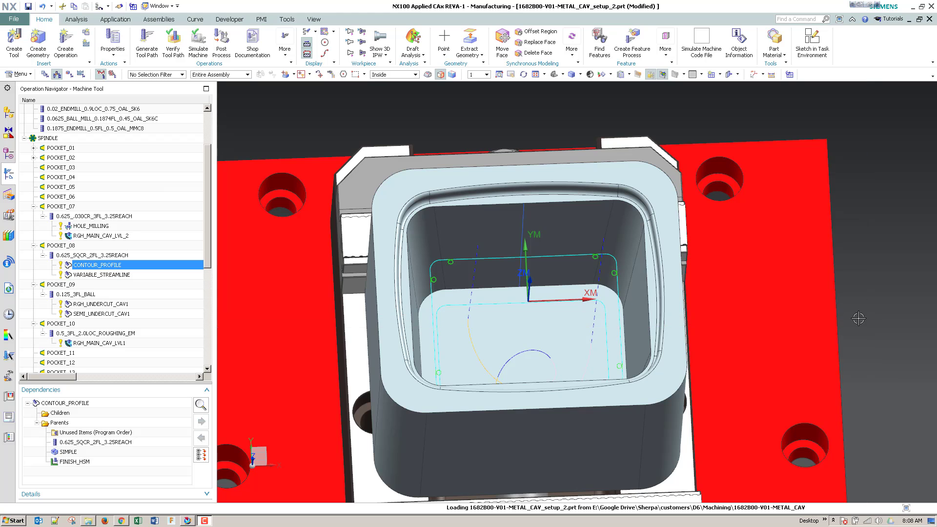
scroll(609, 283, "up", 2)
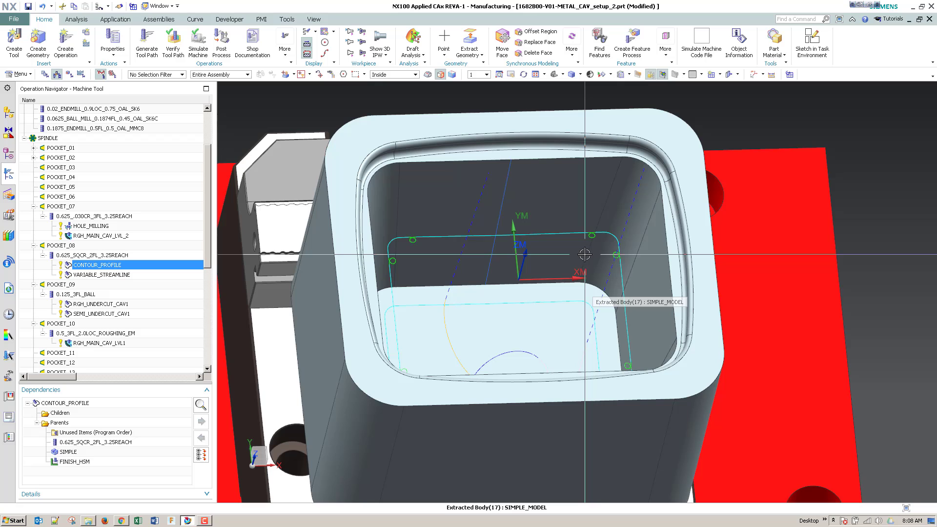
scroll(588, 237, "up", 2)
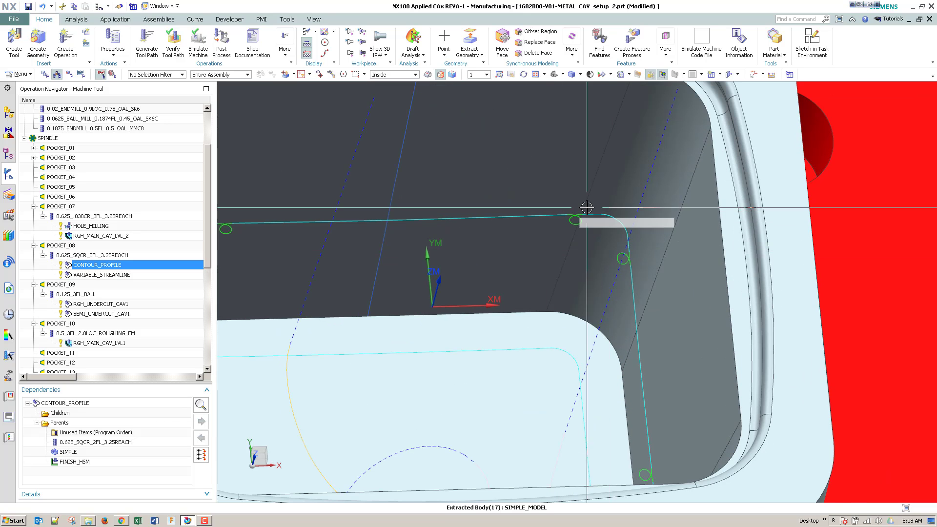
scroll(605, 283, "down", 2)
scroll(405, 351, "down", 1)
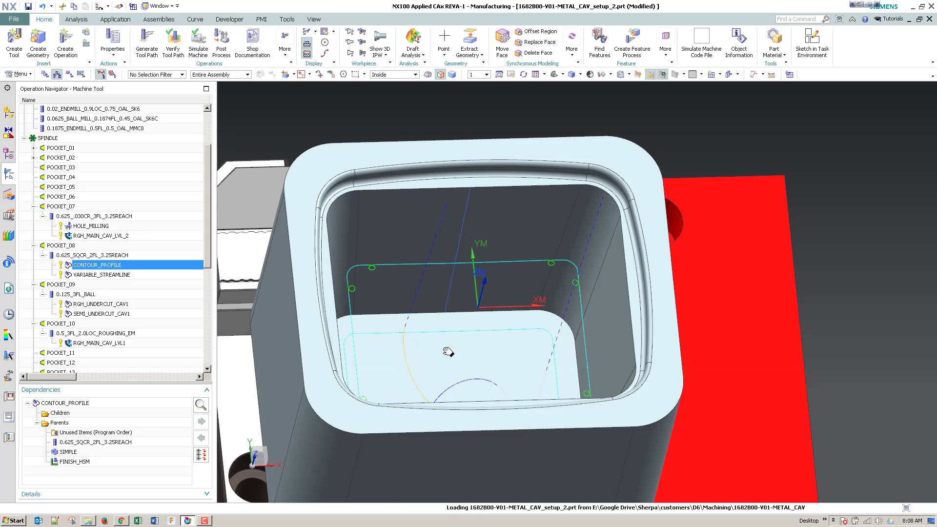
middle_click_drag(445, 351, 443, 311, "shift")
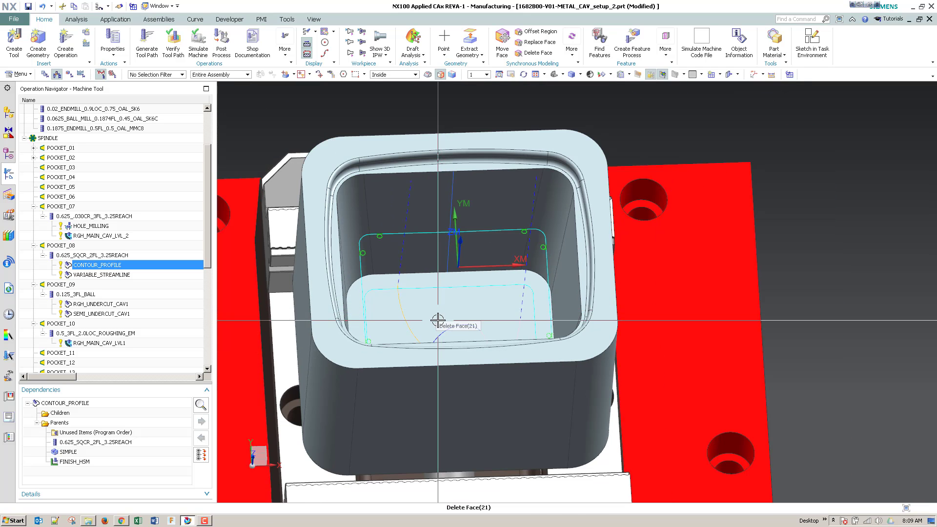
- Display the existing VARIABLE_STREAMLINE toolpath
left_click(103, 275)
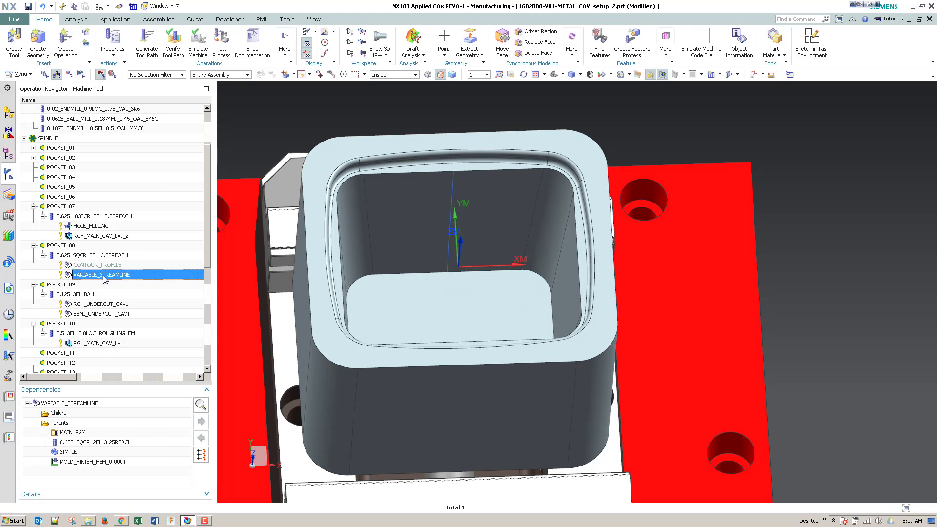
right_click(103, 275)
left_click(132, 352)
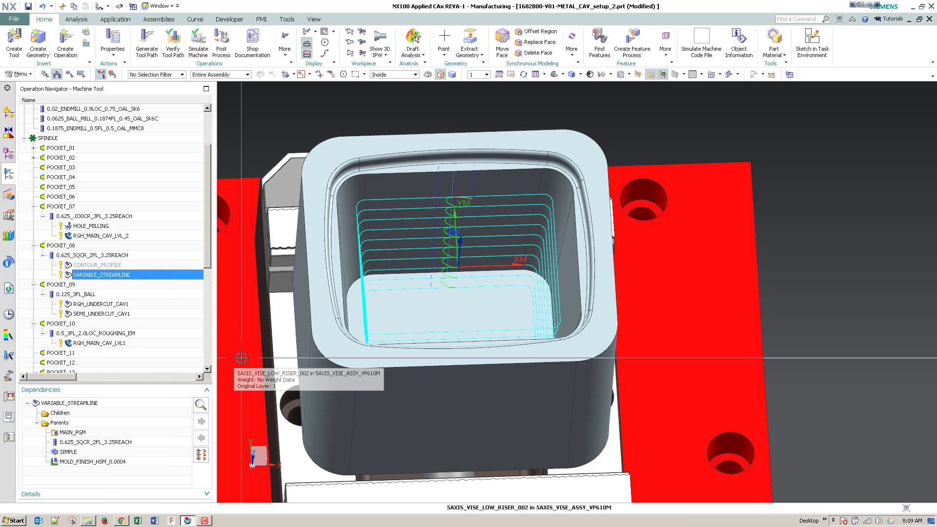
- Insert a new mill_multi-axis operation under the 0.625_SQCR_2FL_3.25REACH tool
left_click(104, 255)
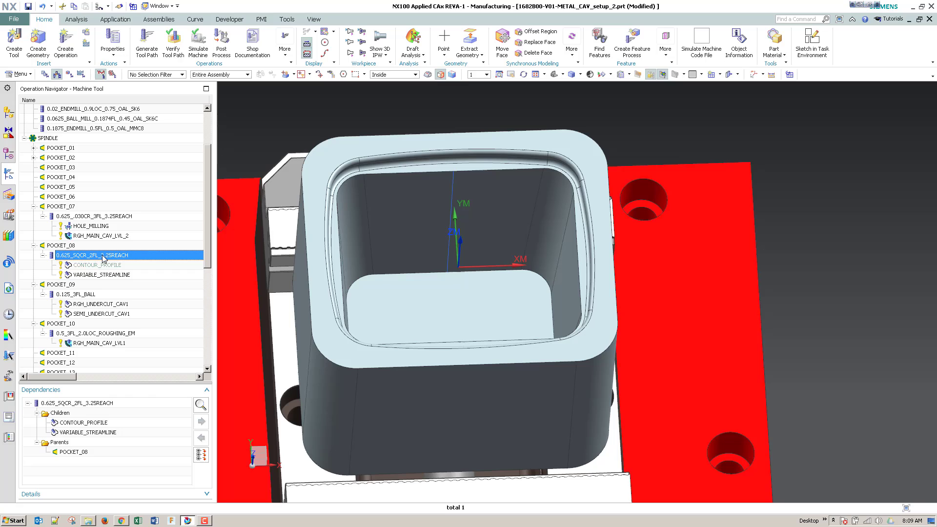
right_click(103, 258)
mouse_move(139, 365)
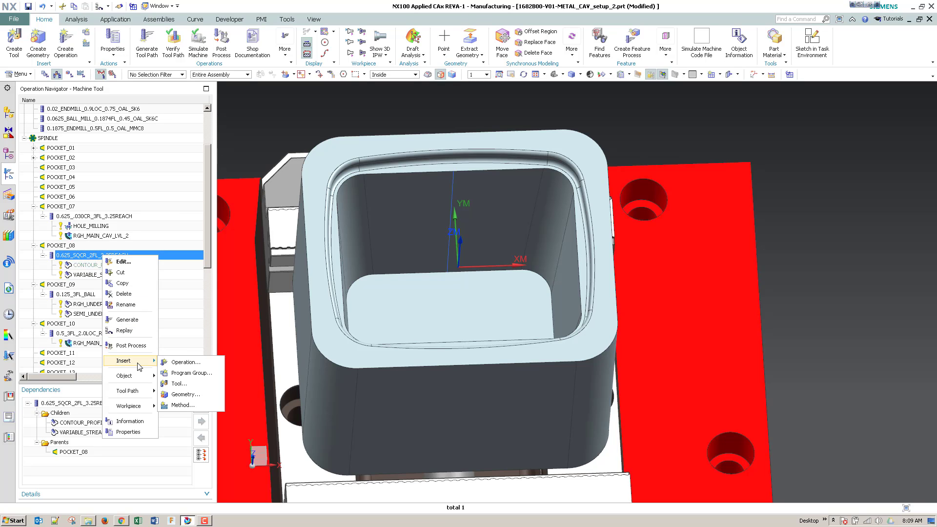
left_click(205, 362)
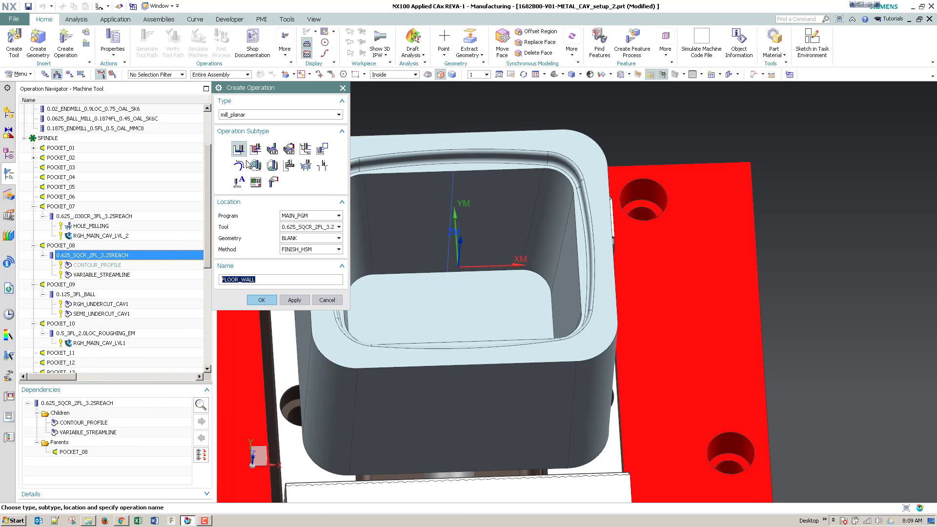
left_click(272, 118)
left_click(263, 146)
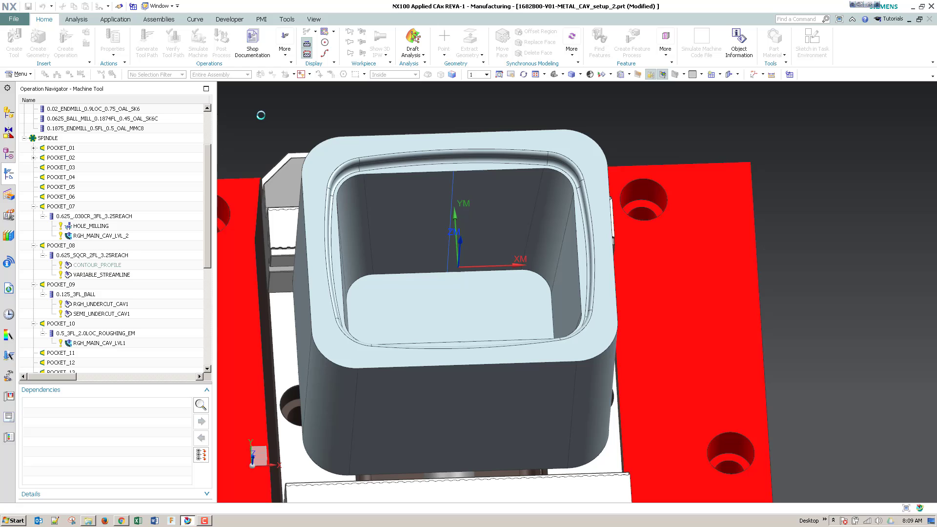
left_click(266, 119)
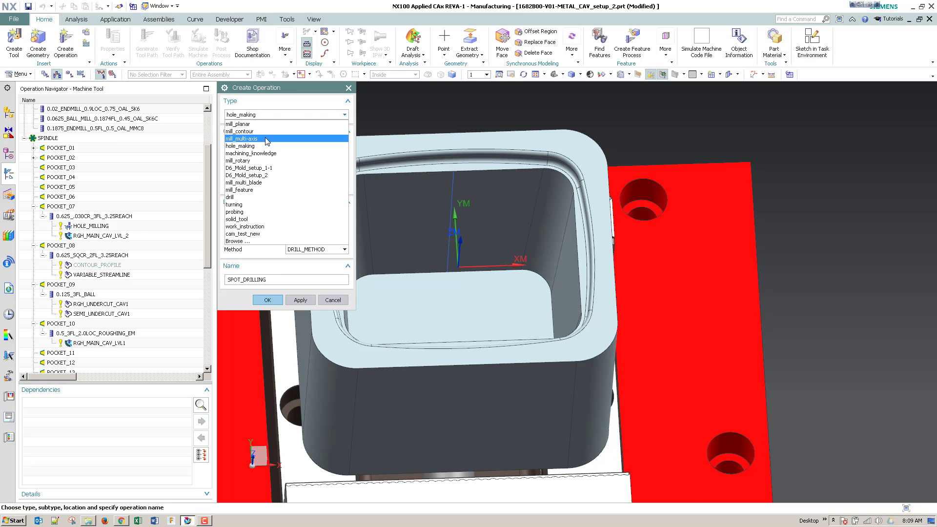
left_click(267, 143)
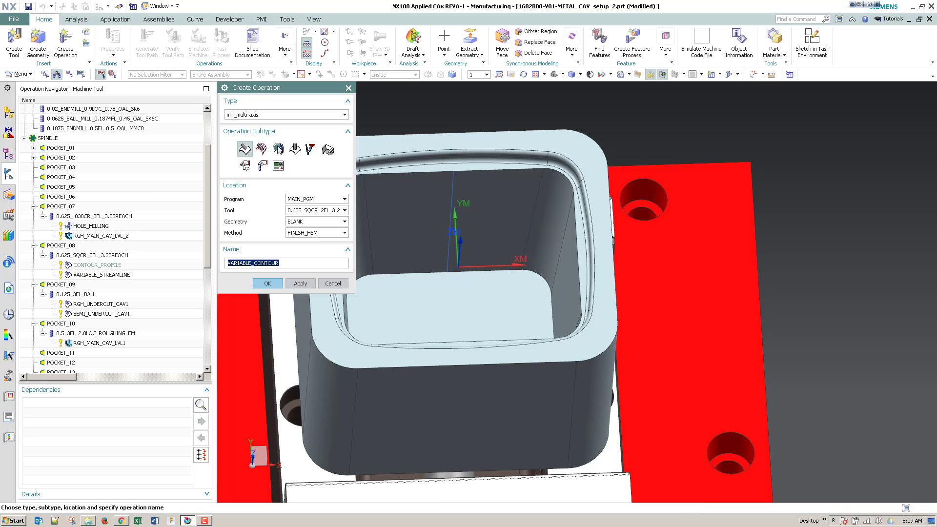
- Set the geometry parent to SIMPLE and create the VARIABLE_CONTOUR operation
left_click(320, 224)
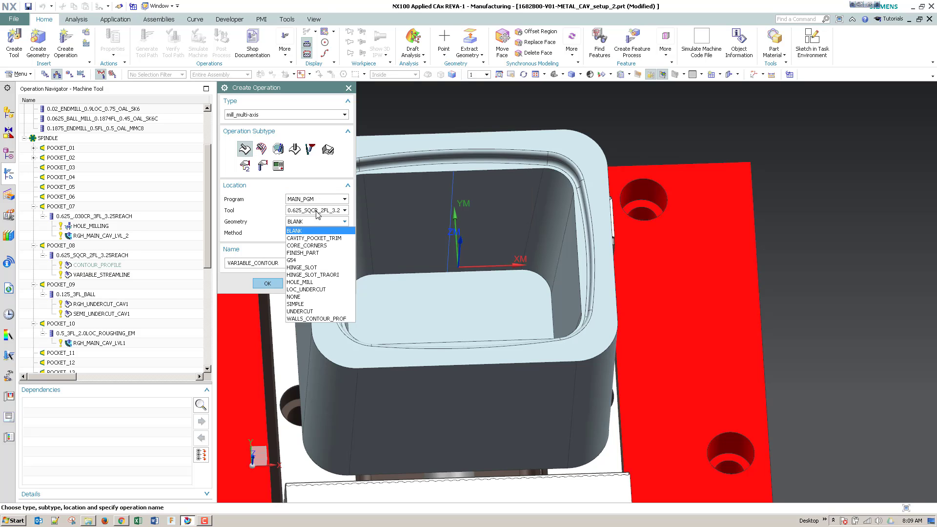
left_click(70, 75)
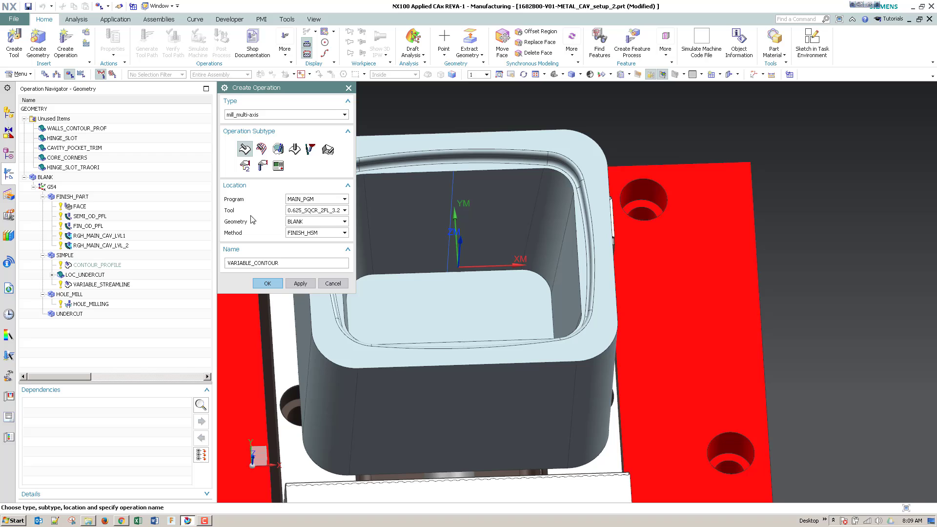
left_click(318, 223)
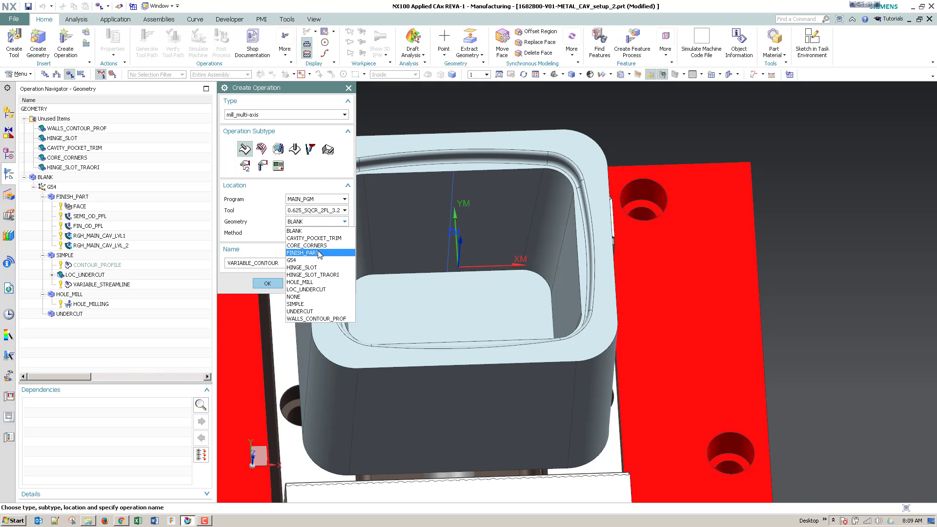
left_click(305, 253)
left_click(304, 223)
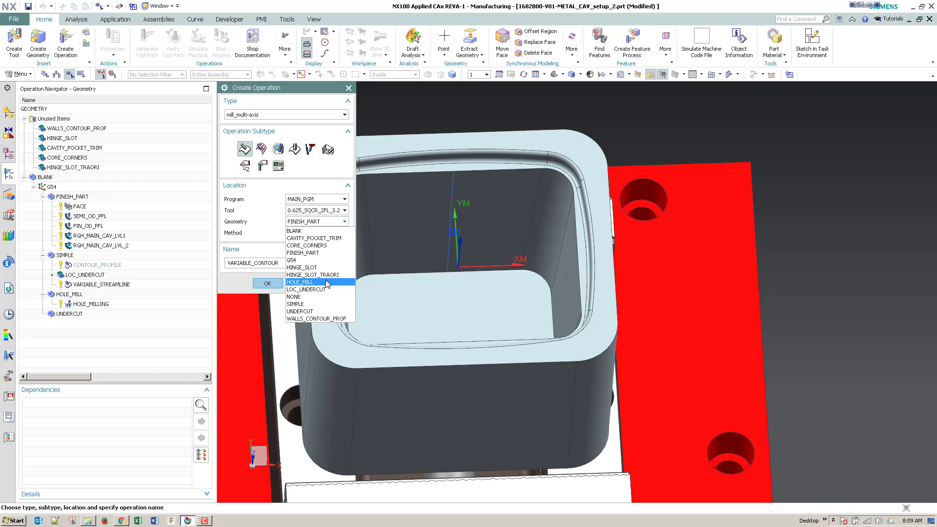
left_click(312, 304)
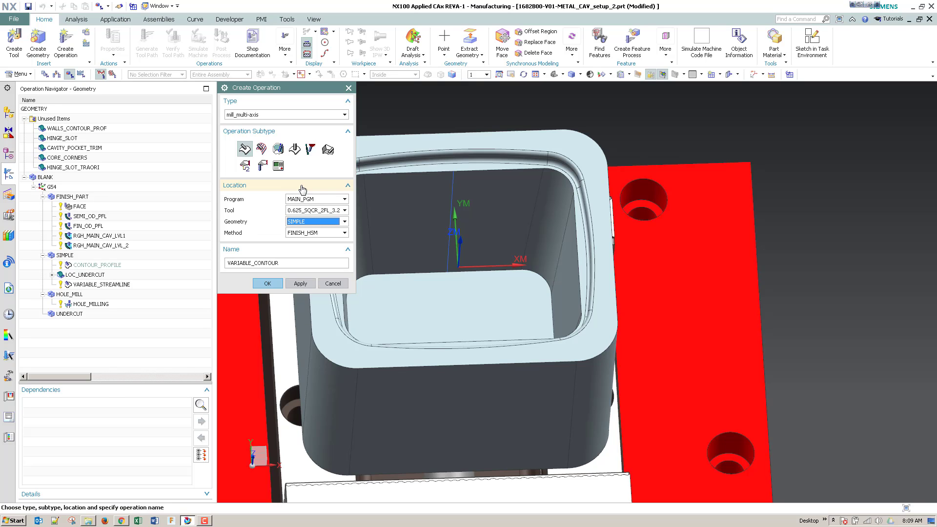
left_click(264, 282)
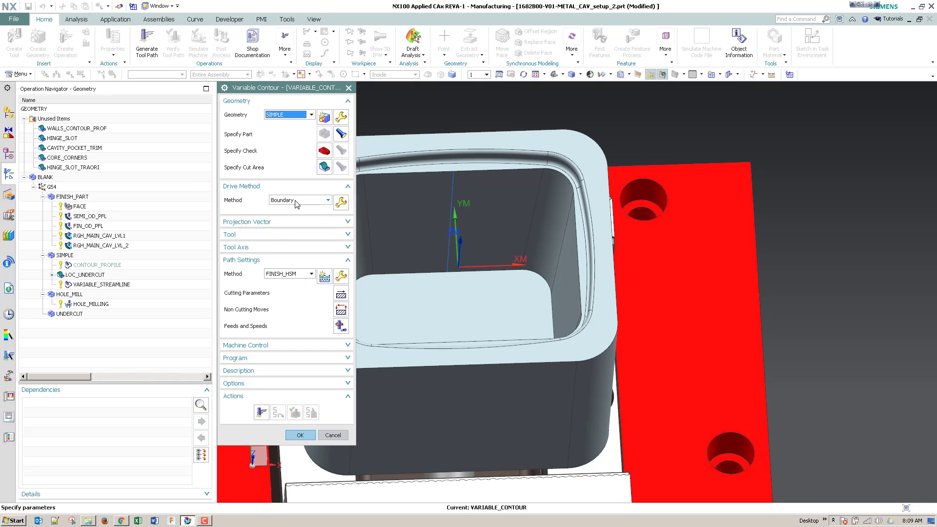
- Switch the drive method to Surface Area, accepting the change warning
left_click(296, 202)
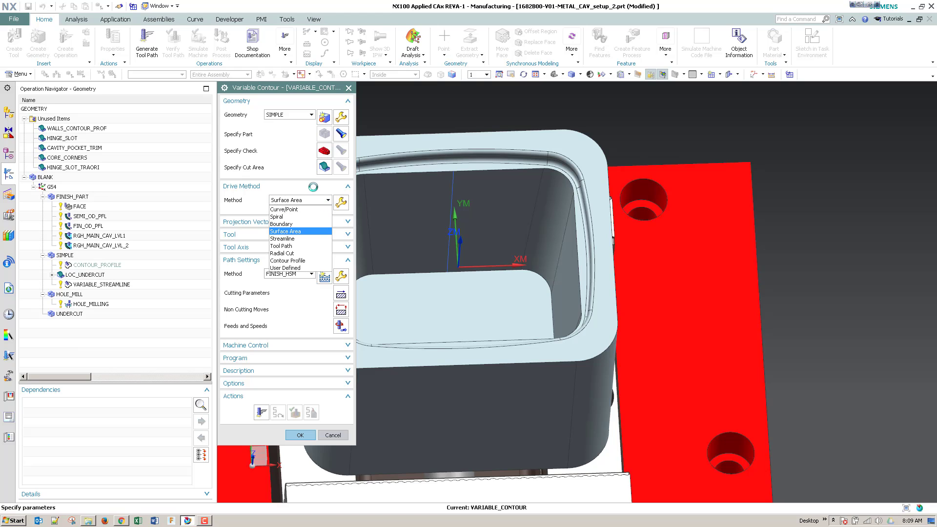
left_click(285, 230)
left_click(399, 277)
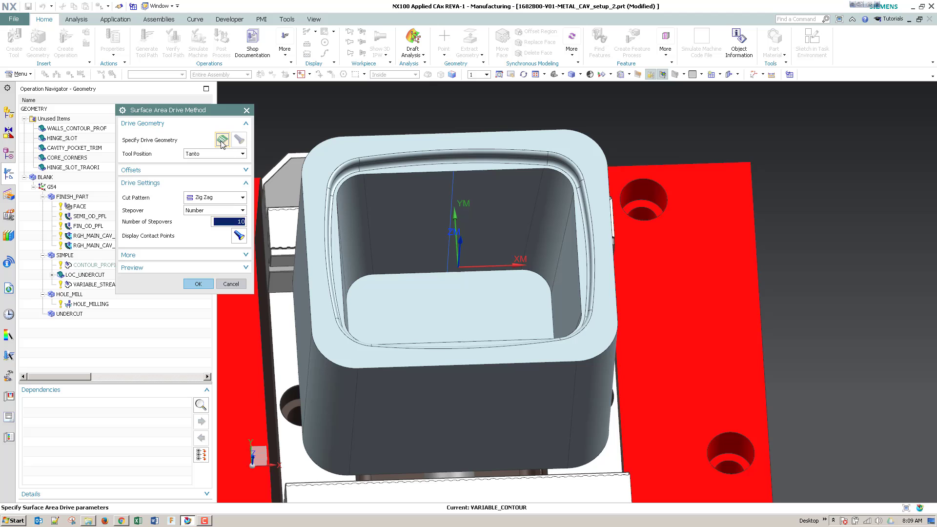
- Select the eight cavity wall and corner faces as the drive geometry
left_click(223, 141)
left_click(401, 212)
middle_click(523, 230)
left_click(561, 224)
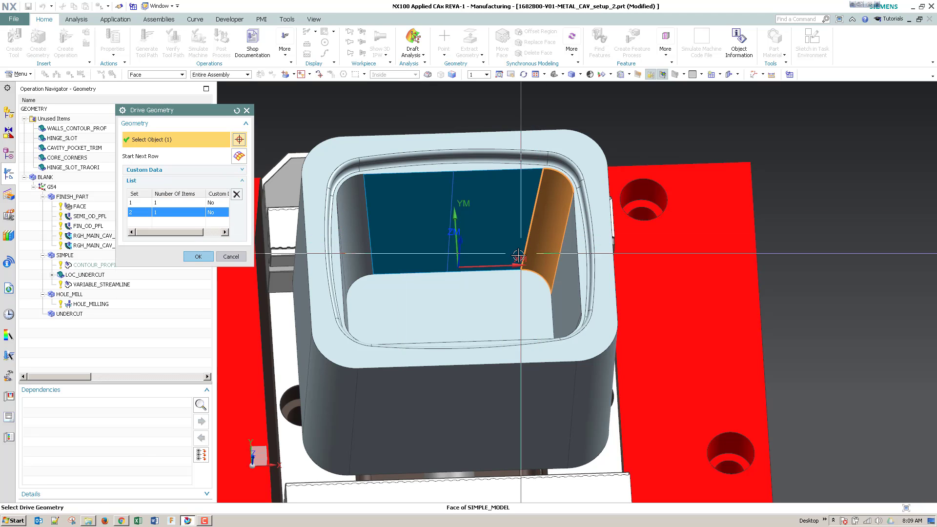
middle_click_drag(561, 224, 596, 368)
left_click(595, 368)
left_click(579, 445)
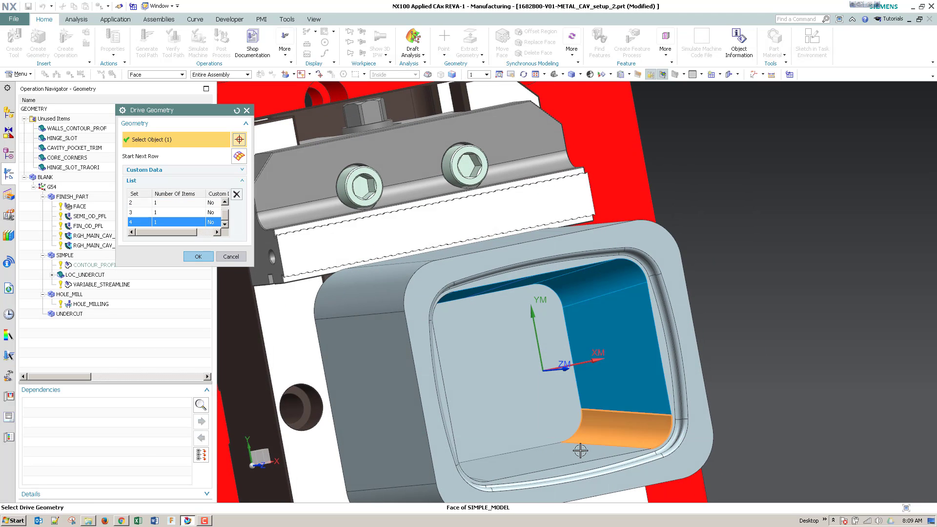
left_click(534, 446)
middle_click_drag(534, 446, 371, 439)
left_click(312, 459)
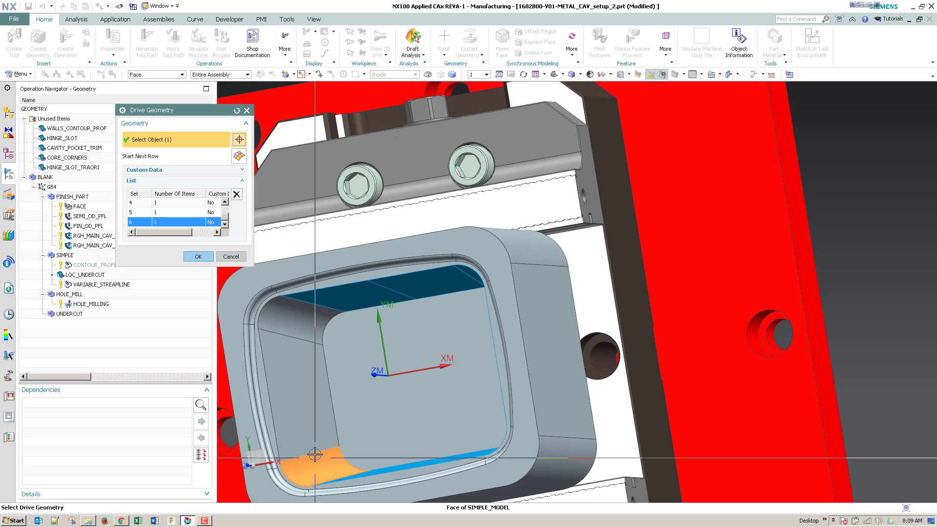
left_click(314, 366)
left_click(315, 365)
middle_click_drag(315, 366, 371, 342)
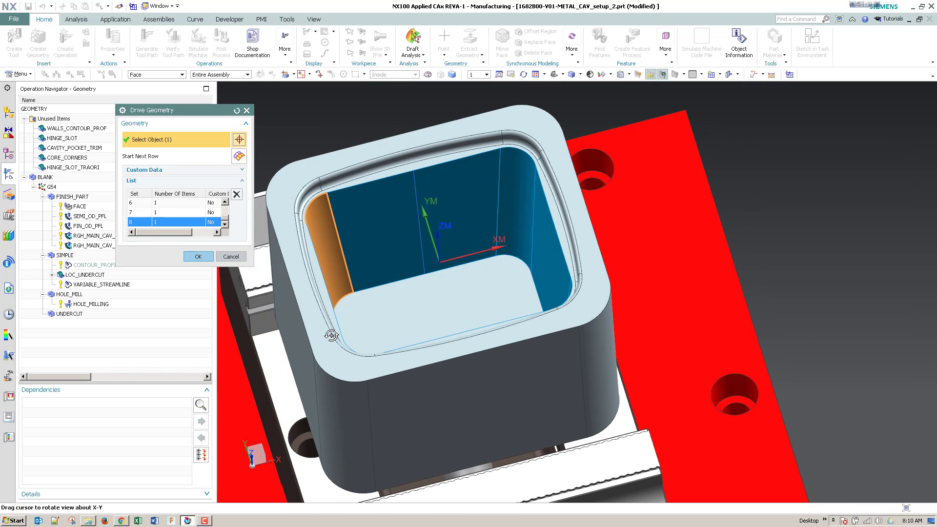
left_click(198, 257)
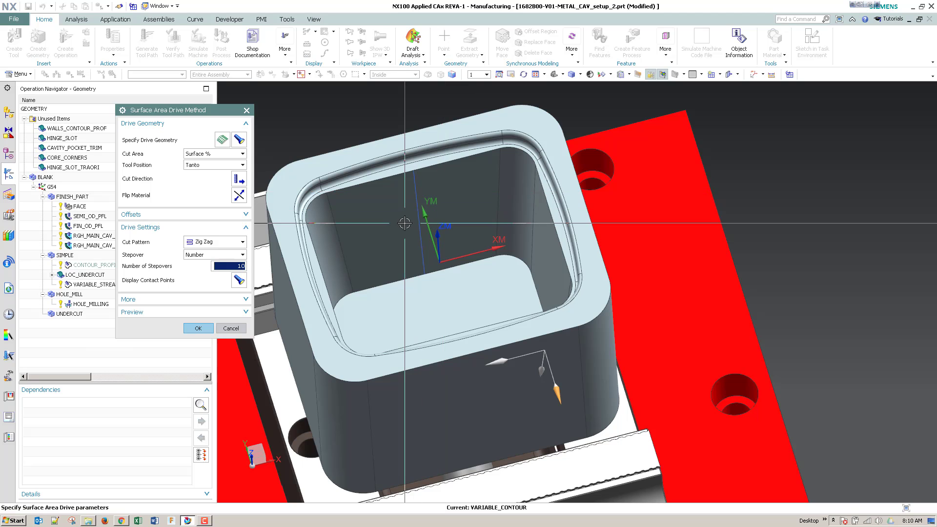
- Pick the Surface Area drive cut direction arrow on the cavity wall face
middle_click_drag(432, 193, 424, 304)
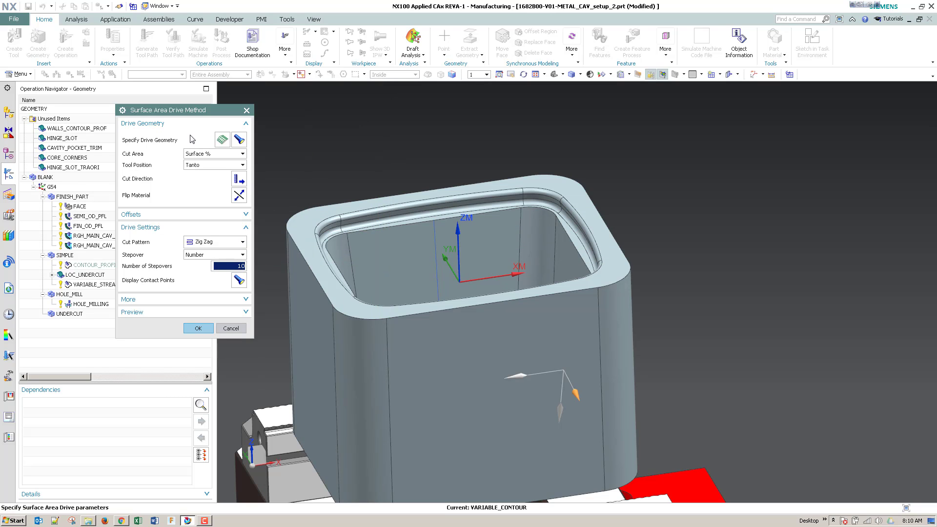
left_click(238, 178)
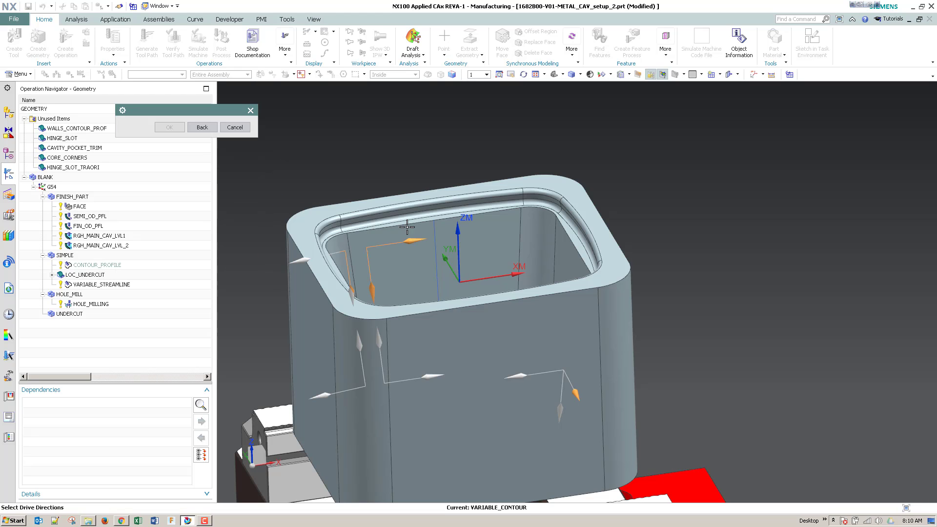
left_click(299, 262)
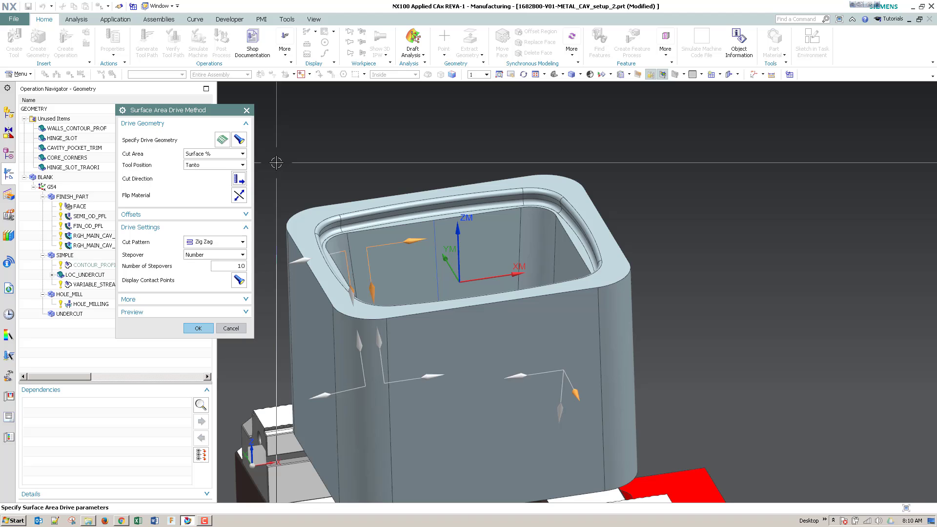
- Set a Helical cut pattern with Scallop stepover 0.0500 and vertical limit 0.4062
left_click(215, 241)
left_click(222, 253)
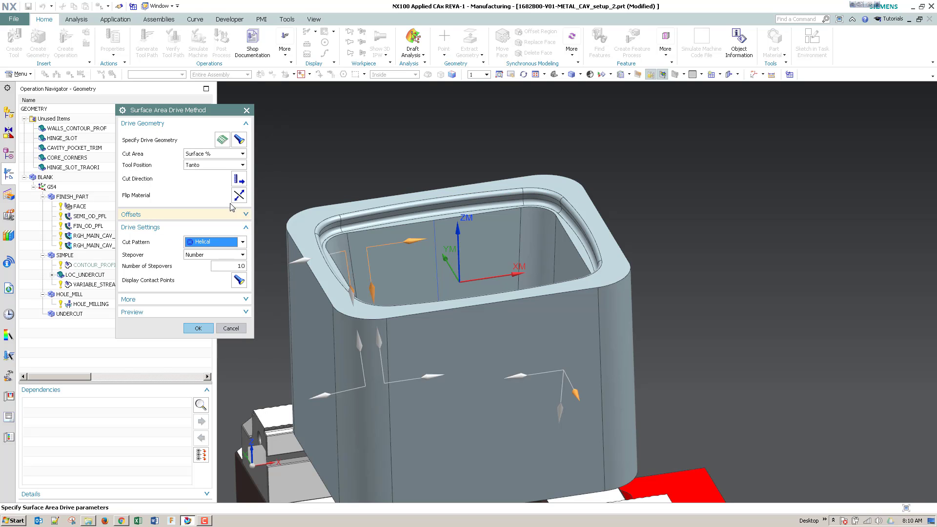
left_click(226, 254)
left_click(214, 269)
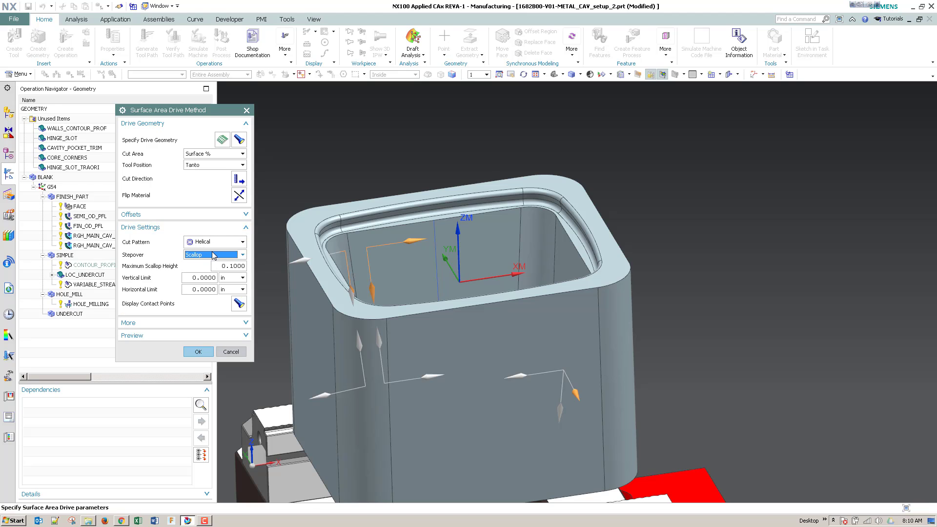
left_click(234, 255)
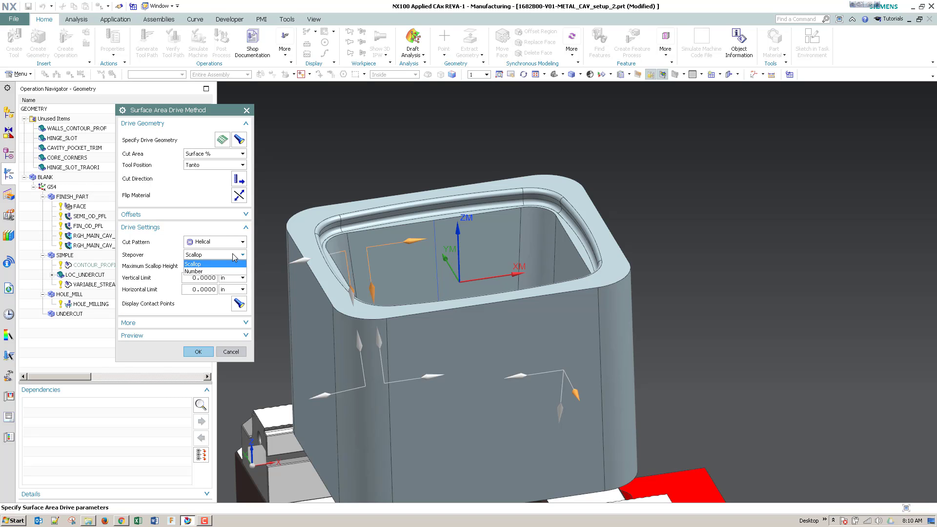
left_click(225, 270)
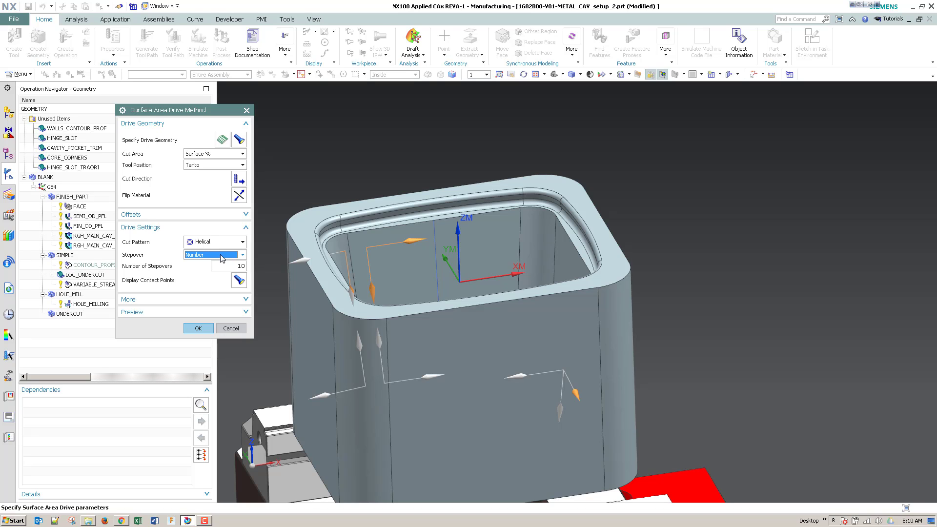
left_click(222, 258)
left_click(219, 263)
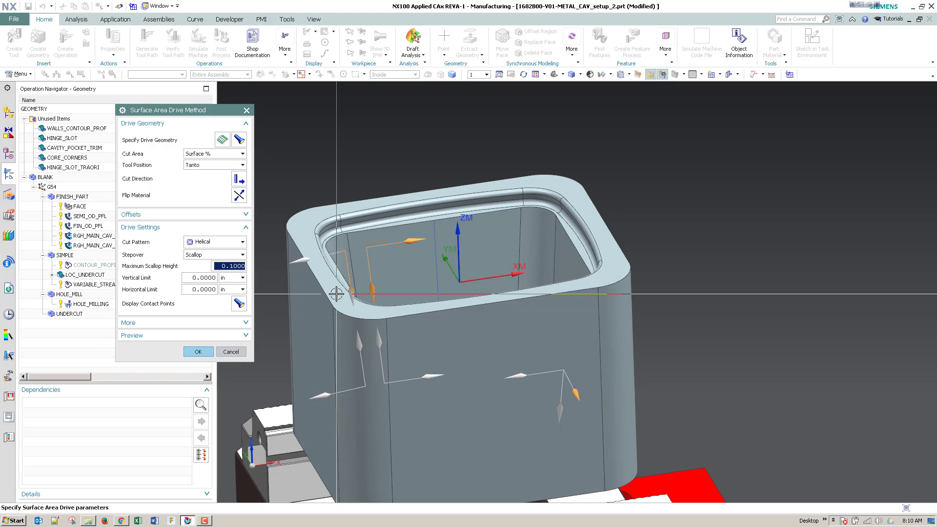
type(".05")
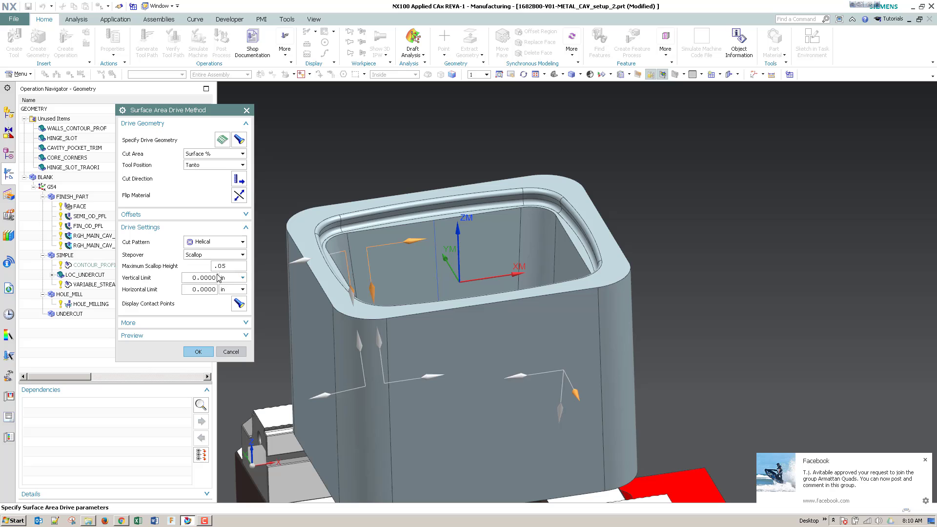
left_click(193, 280)
type(".0")
type("0625")
left_click(207, 290)
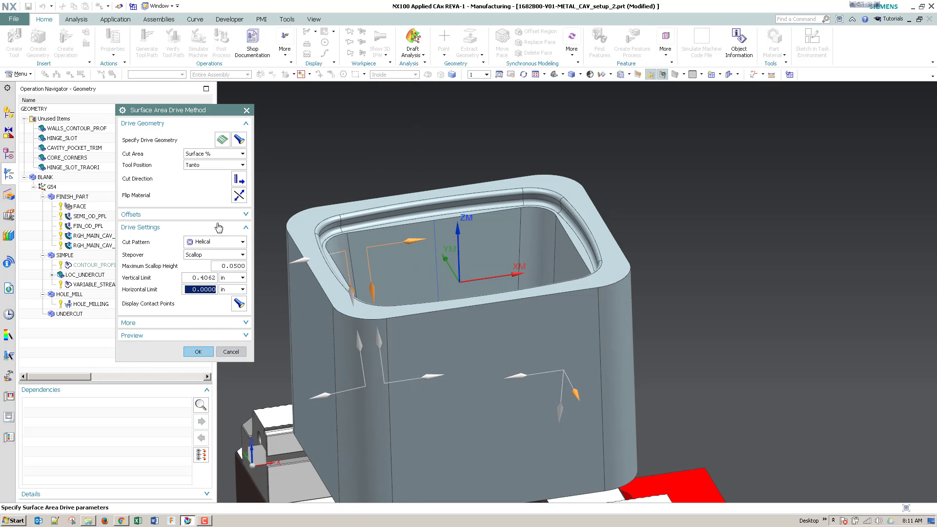
left_click(198, 351)
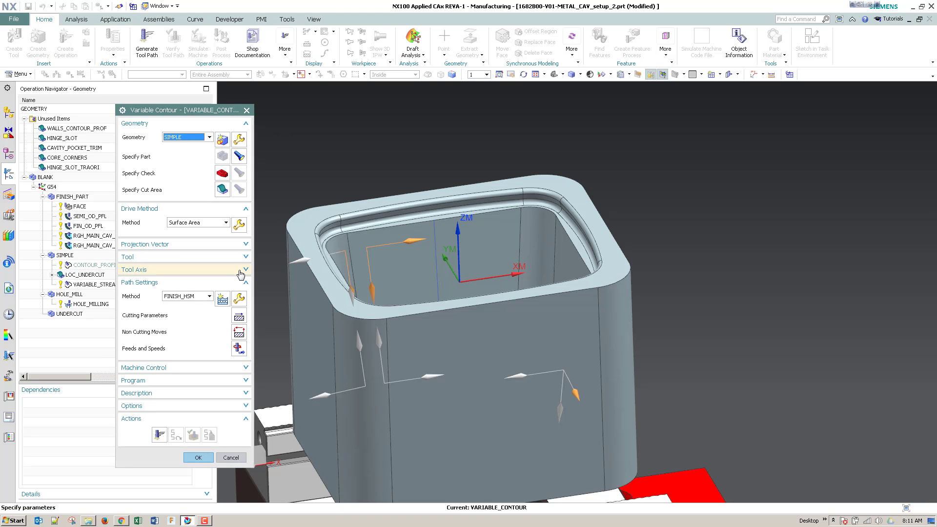
- Flip the drive surface material side and re-pick the cut direction inside the cavity
left_click(239, 224)
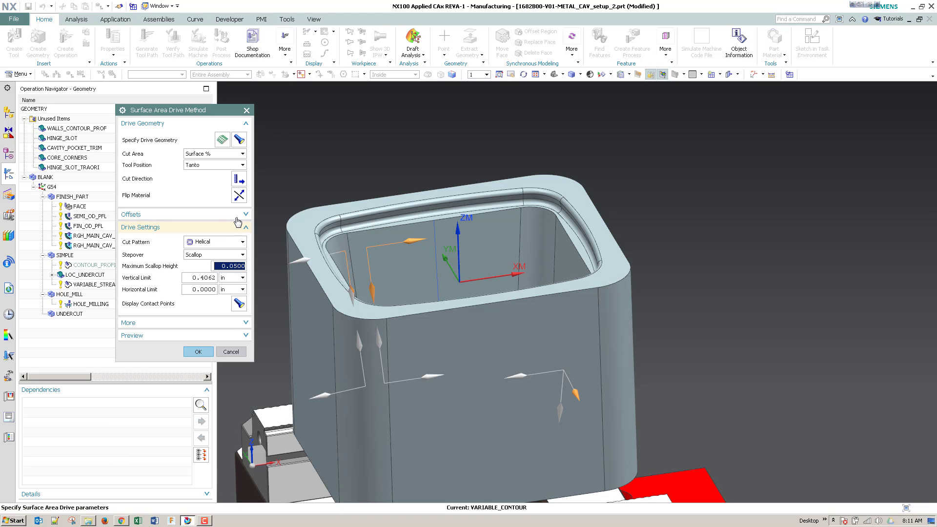
left_click(239, 196)
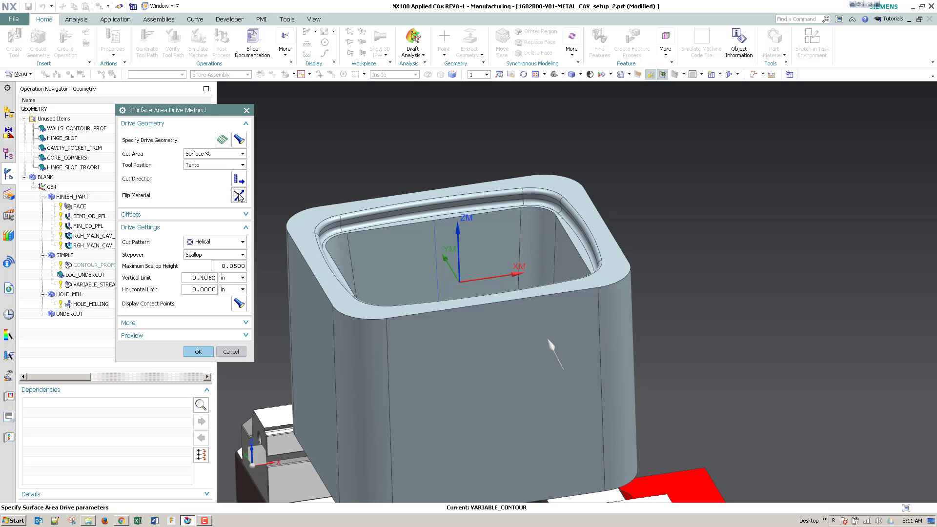
middle_click_drag(337, 218, 341, 244)
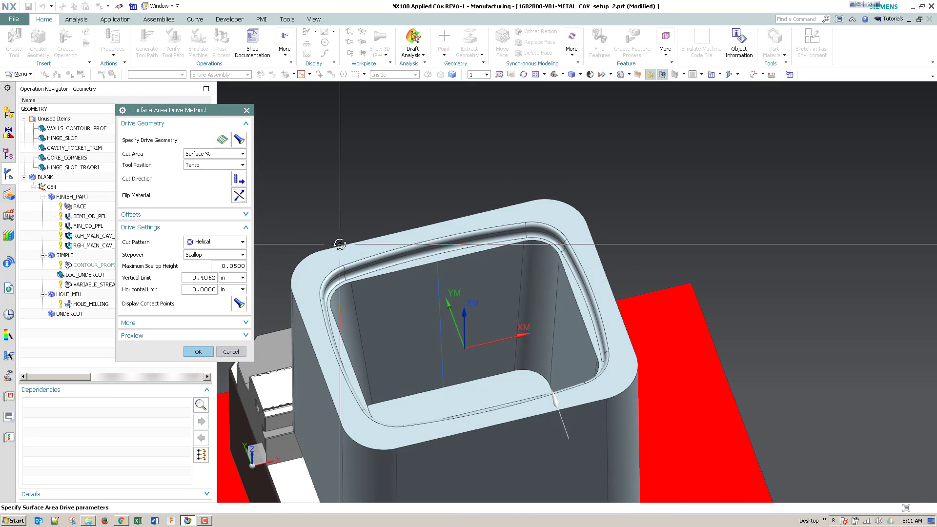
left_click(239, 178)
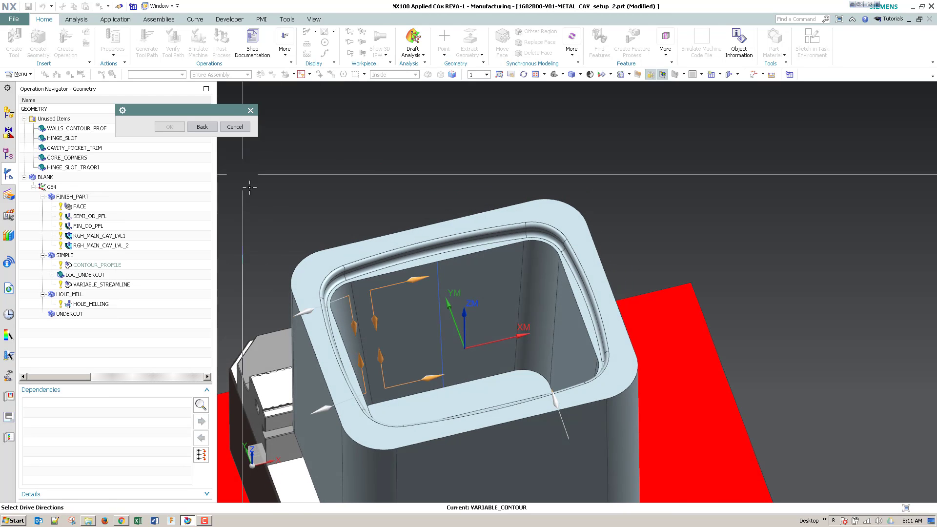
left_click(307, 313)
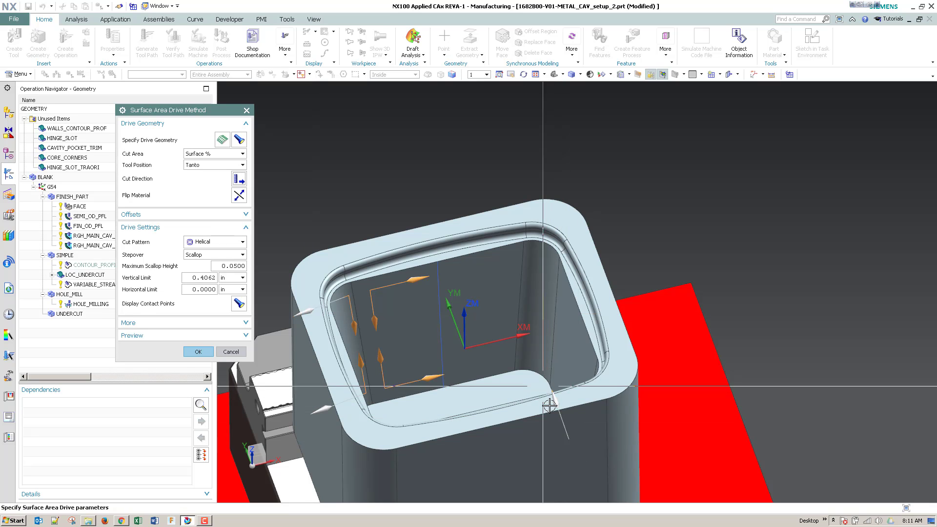
left_click(198, 351)
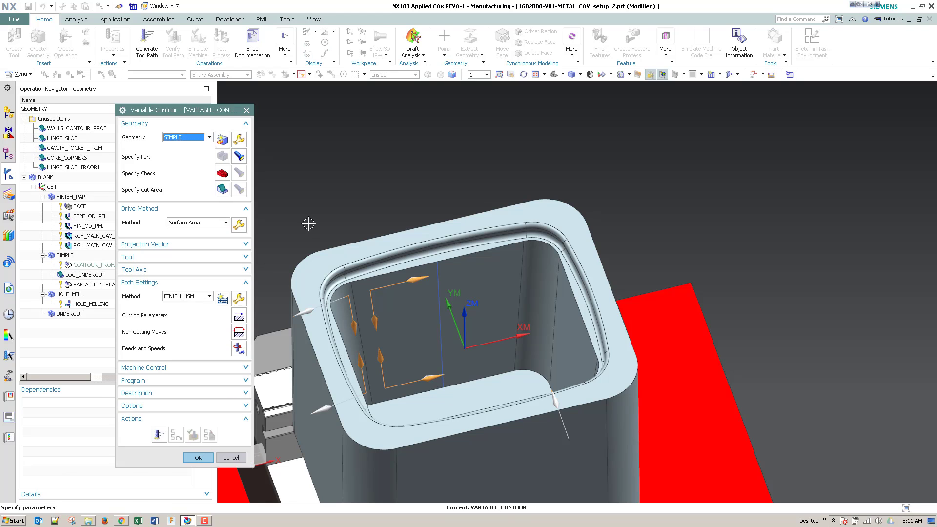
- Set the projection vector to Toward Drive
left_click(209, 244)
left_click(201, 259)
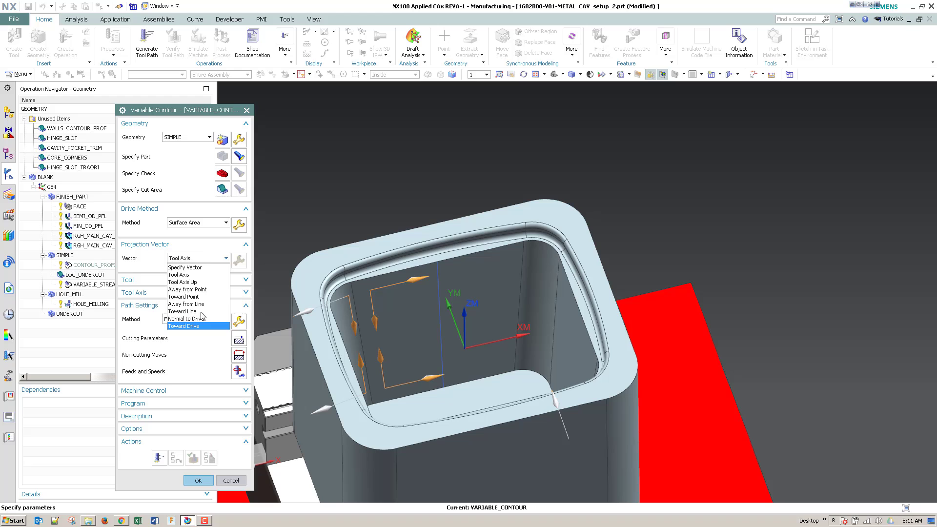
left_click(195, 326)
- Set the tool axis to Swarf Drive and specify the swarf direction
left_click(192, 304)
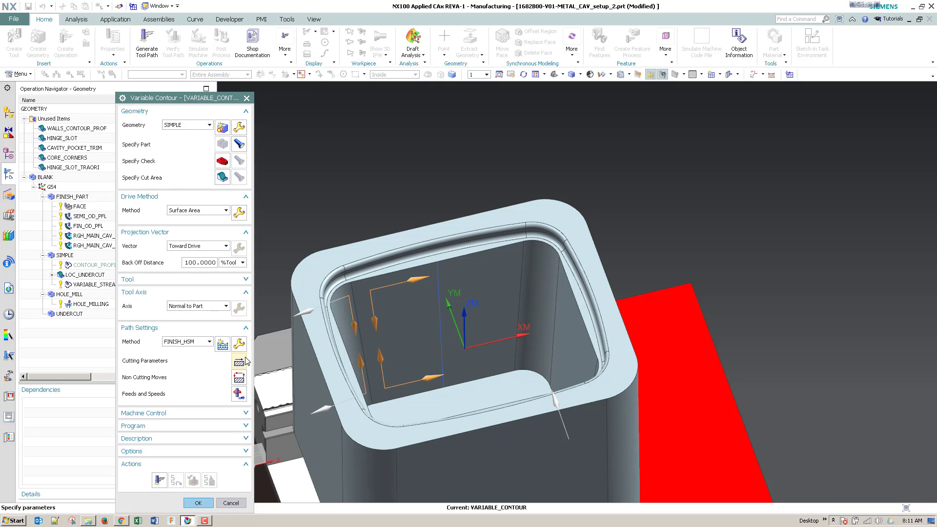
left_click(205, 308)
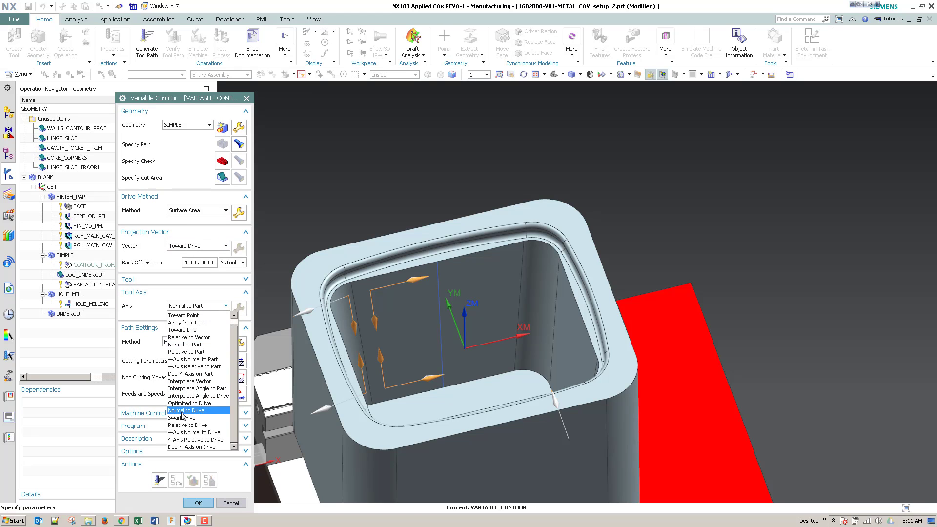
left_click(188, 418)
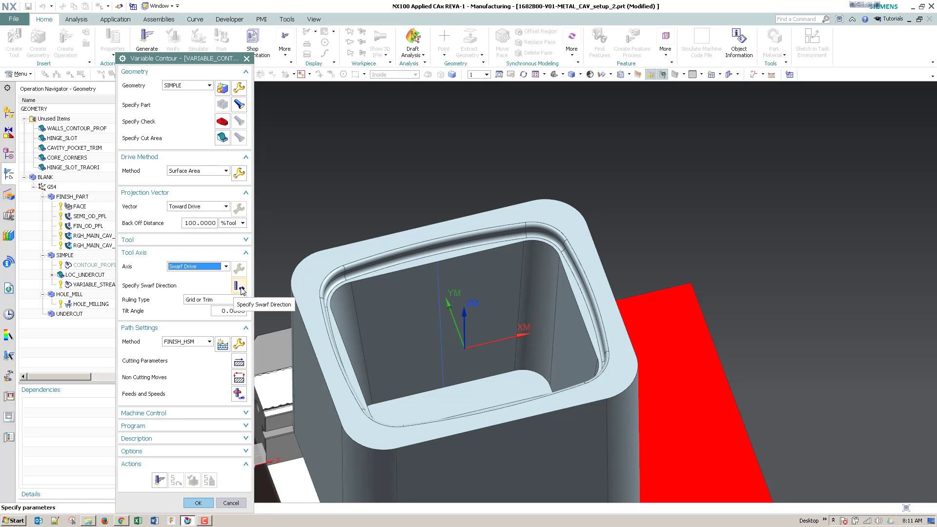
left_click(239, 286)
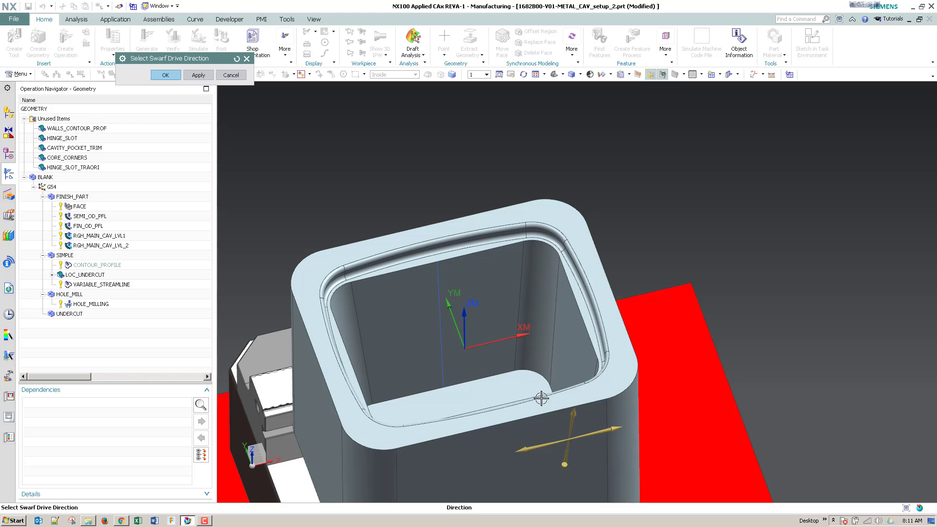
mouse_move(467, 338)
middle_mouse_down()
mouse_move(519, 343)
mouse_move(477, 331)
middle_mouse_up()
left_click(165, 75)
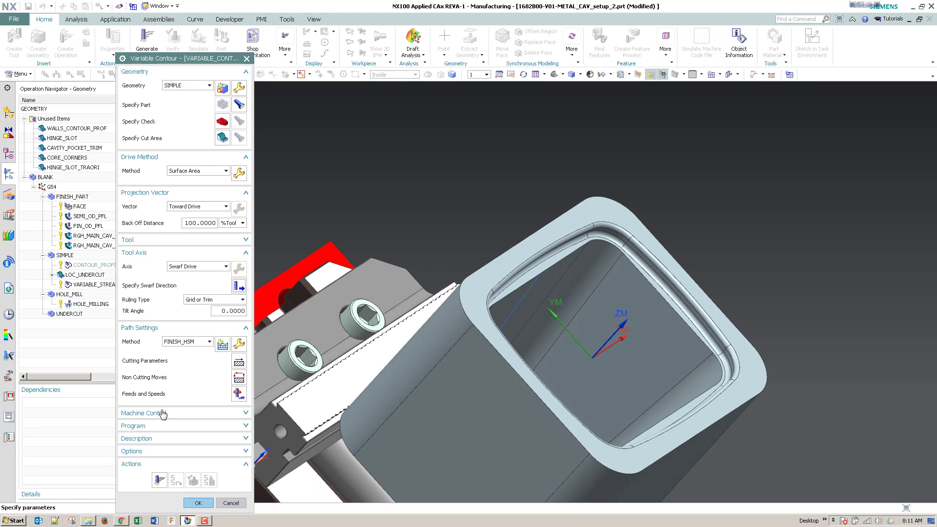
- Generate the toolpath and inspect its helical passes spiralling down the cavity walls
left_click(158, 481)
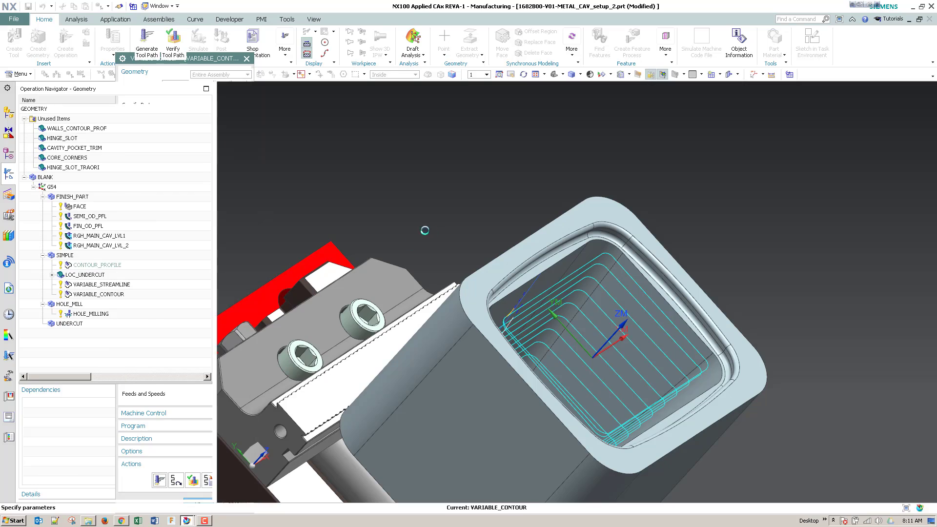
middle_click_drag(370, 189, 310, 210)
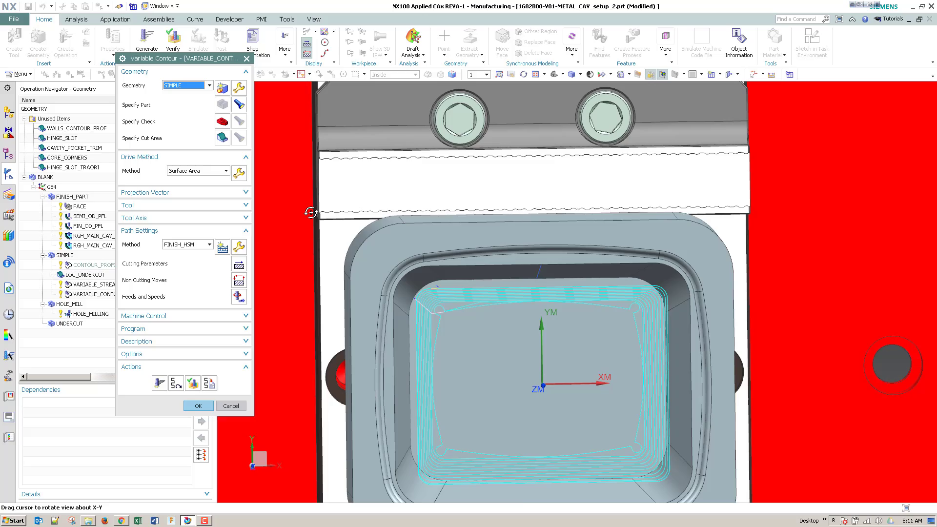
scroll(631, 314, "up", 5)
scroll(630, 325, "down", 5)
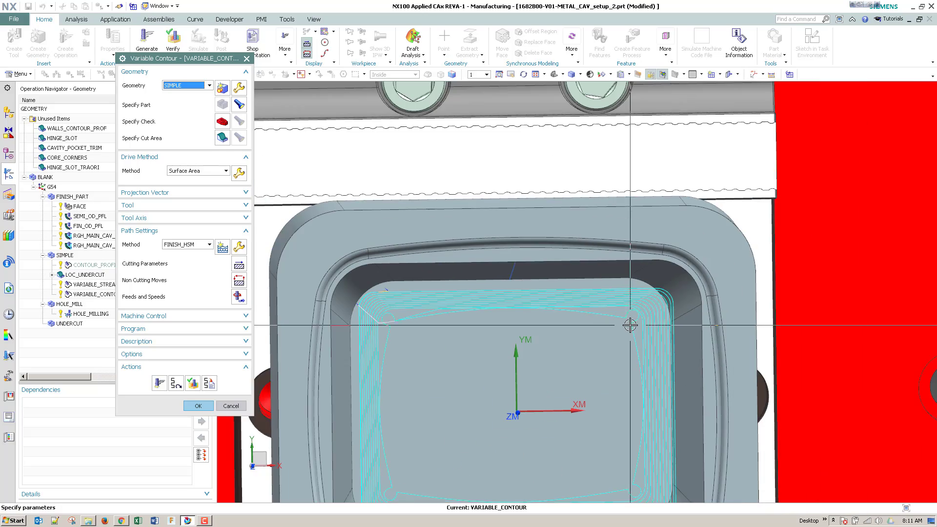
middle_click_drag(460, 379, 462, 357)
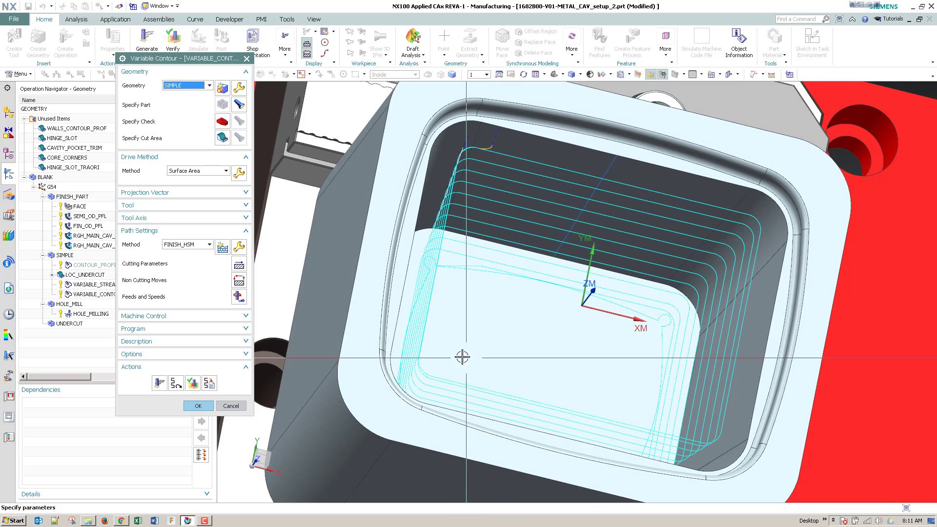
left_click(238, 264)
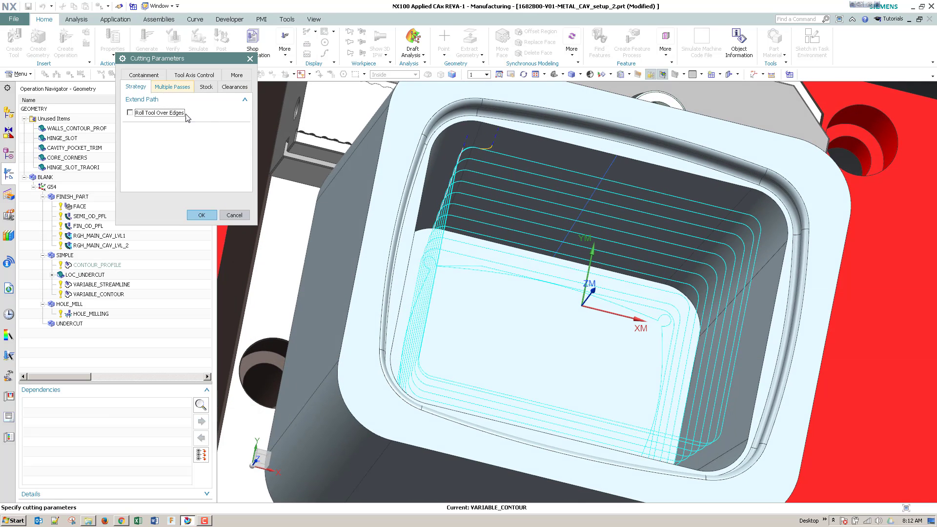
- Make the Surface Area drive cut step Tolerances (0.0004 intol/outtol) with 0.05 in horizontal limit
left_click(233, 217)
left_click(239, 174)
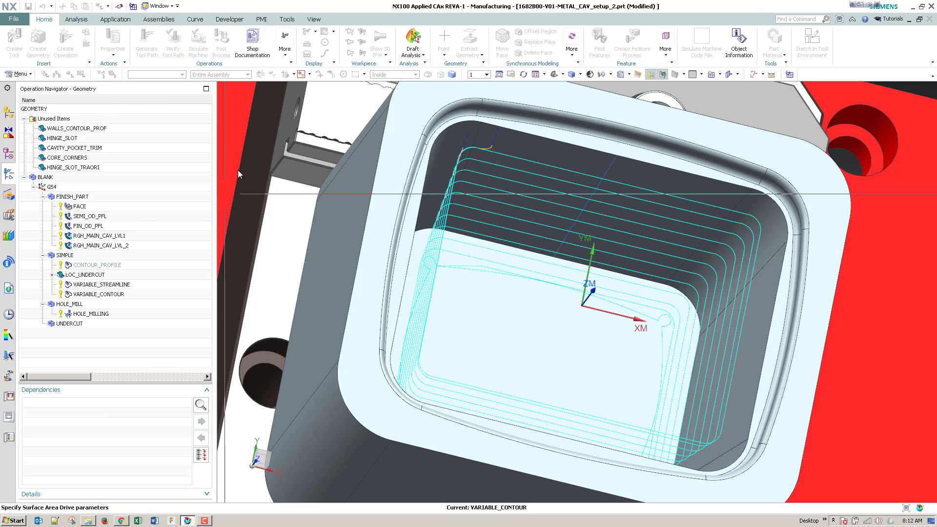
left_click(222, 272)
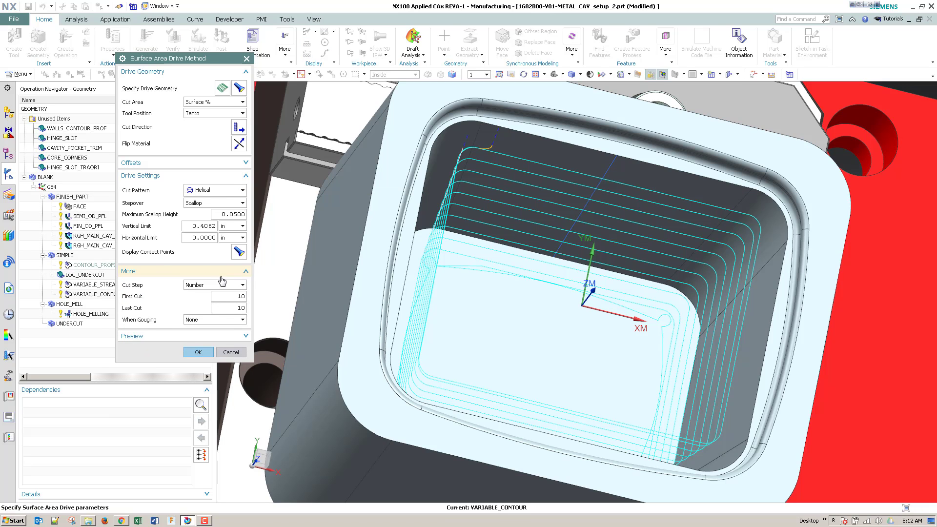
left_click(222, 284)
left_click(246, 303)
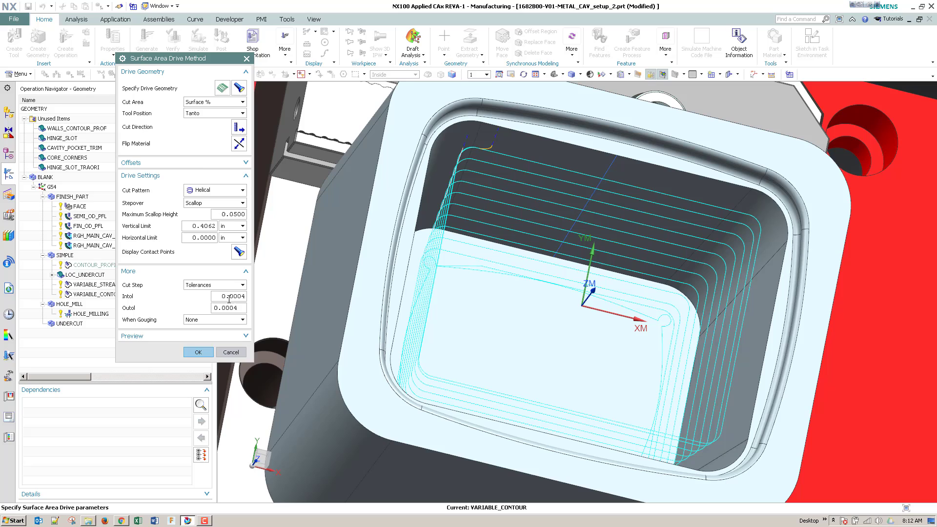
left_click(201, 164)
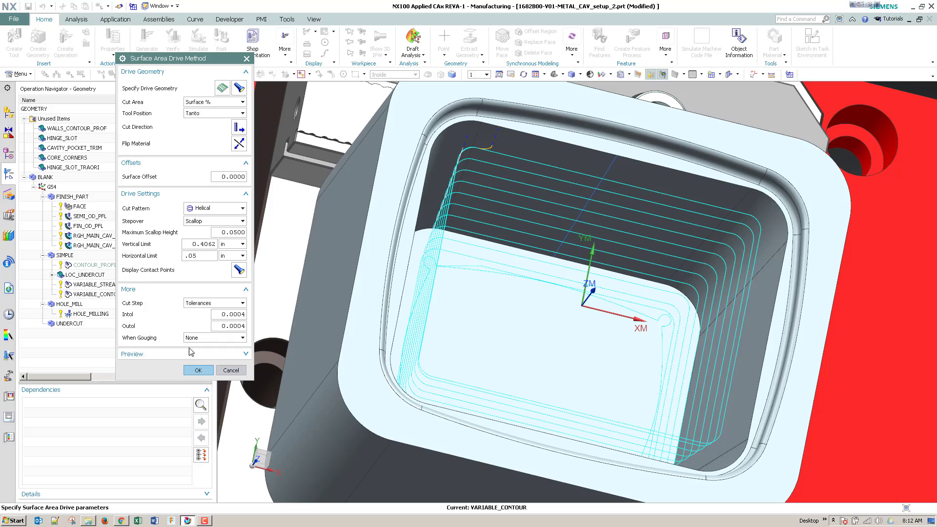
left_click(200, 370)
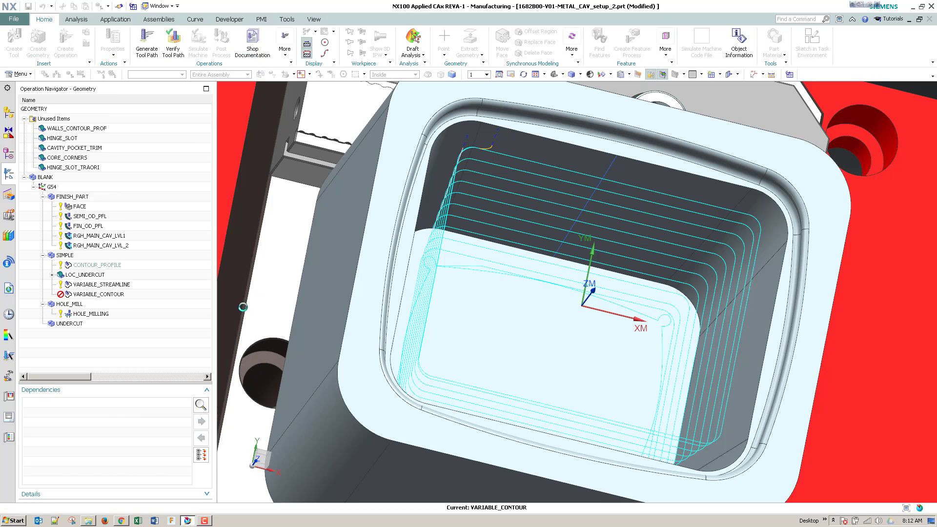
- Use smooth engages with 0.25 in smooth length and height, plus corner smoothing
middle_click_drag(414, 300, 439, 312)
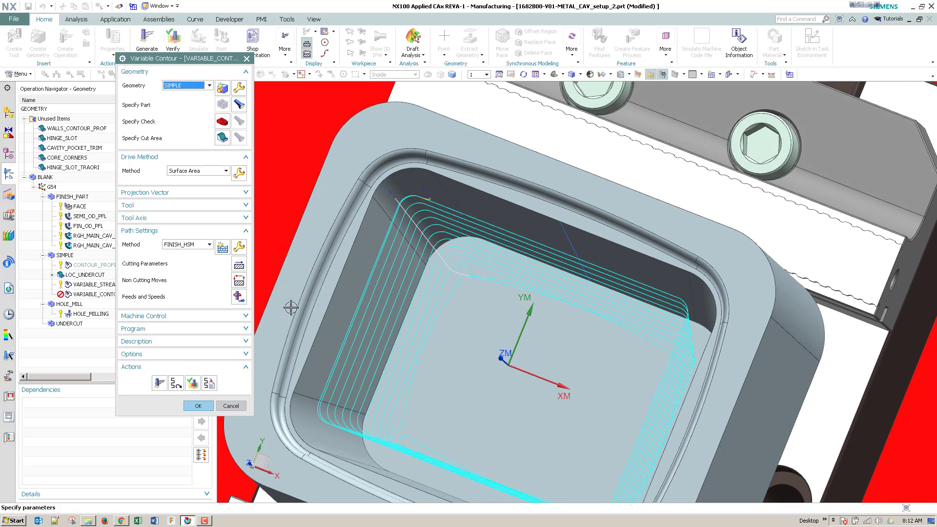
middle_click(239, 279)
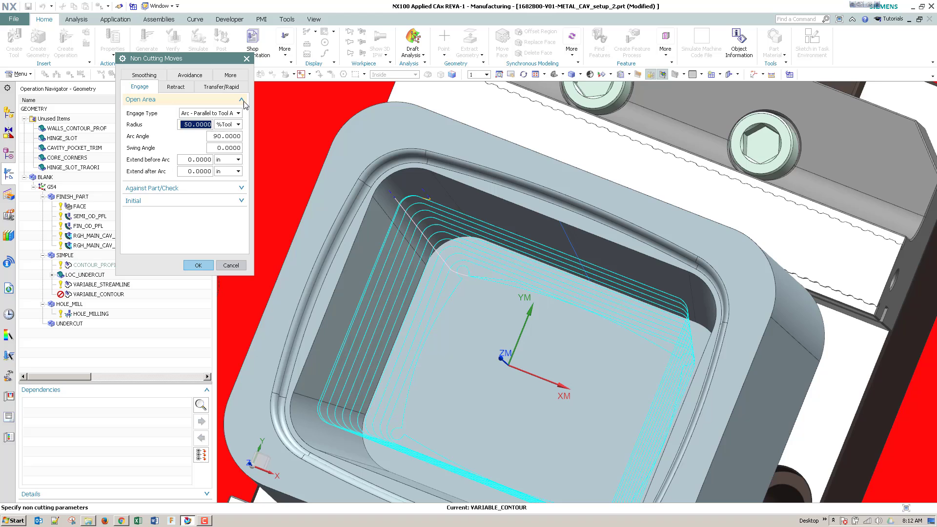
left_click(146, 77)
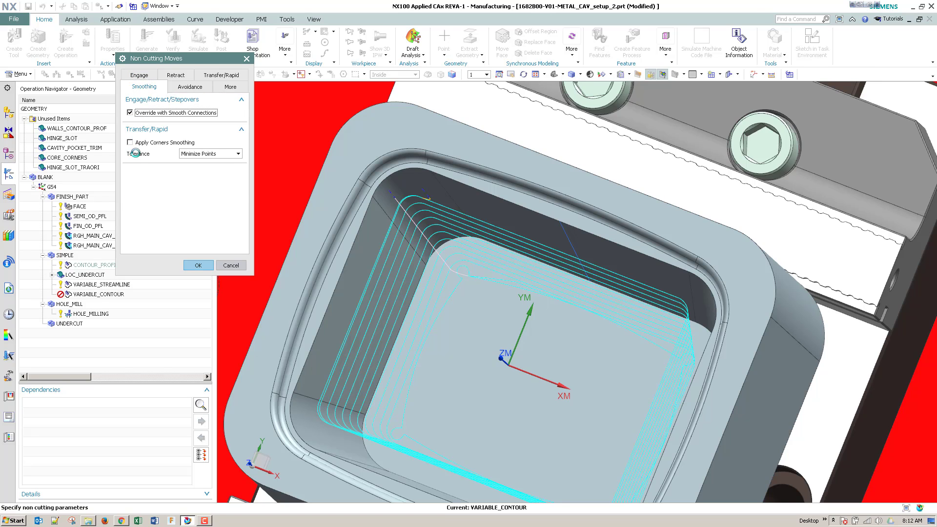
left_click(131, 189)
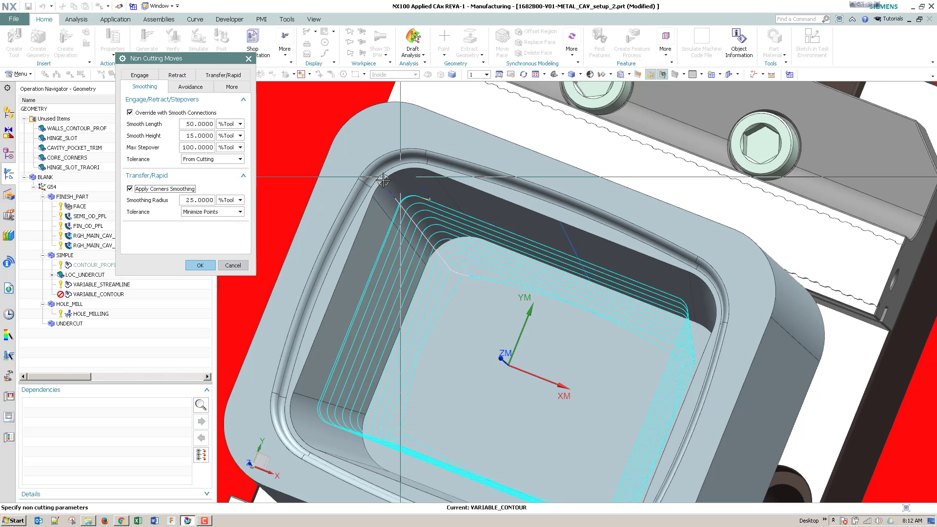
left_click(222, 76)
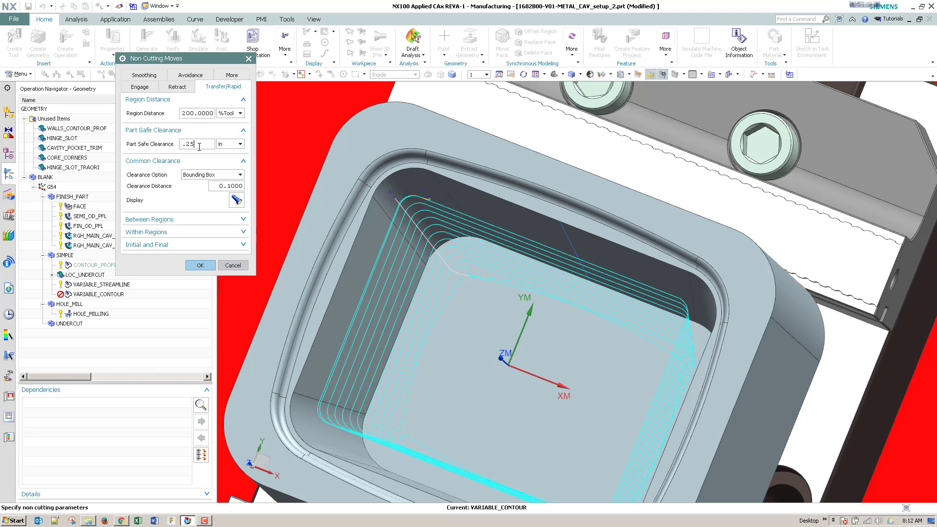
left_click(148, 88)
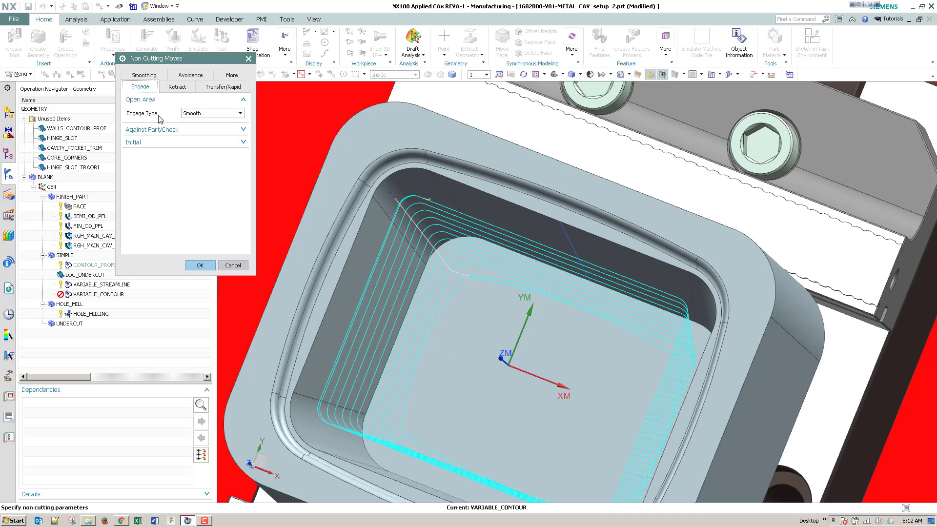
left_click(144, 76)
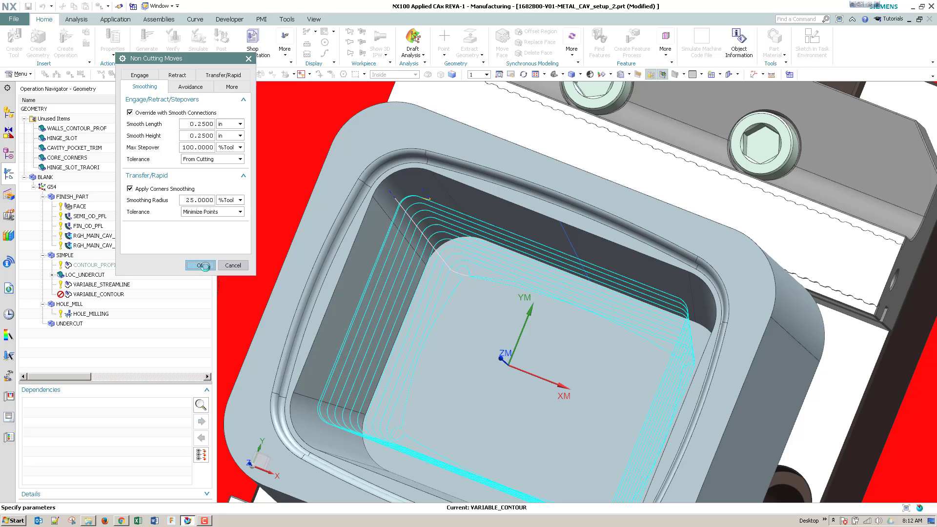
left_click(201, 266)
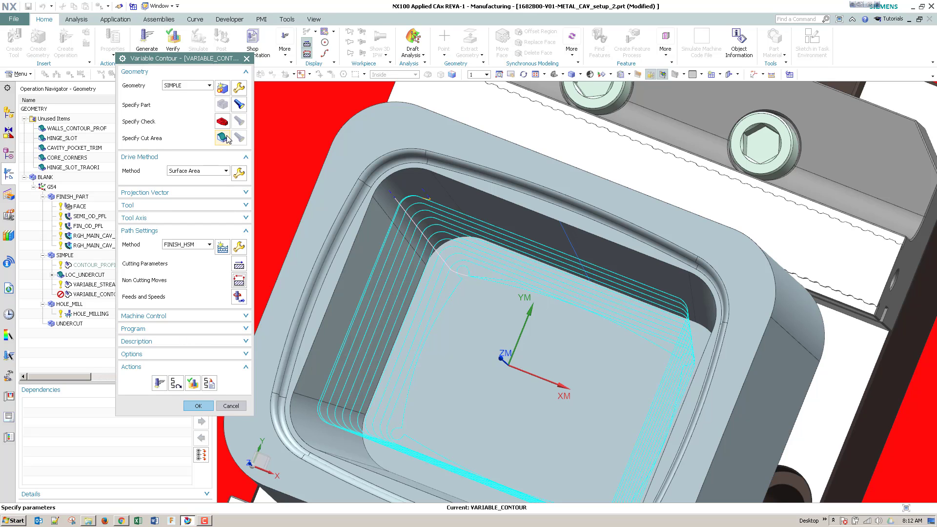
- Pick the seven cavity wall and corner faces as the cut area
left_click(228, 139)
left_click(379, 274)
left_click(435, 219)
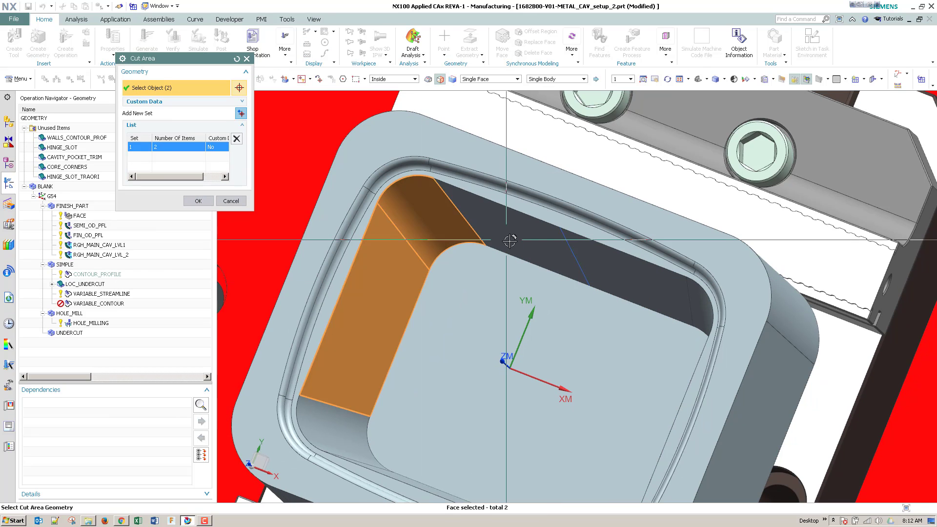
left_click(510, 241)
middle_click_drag(546, 274, 627, 351)
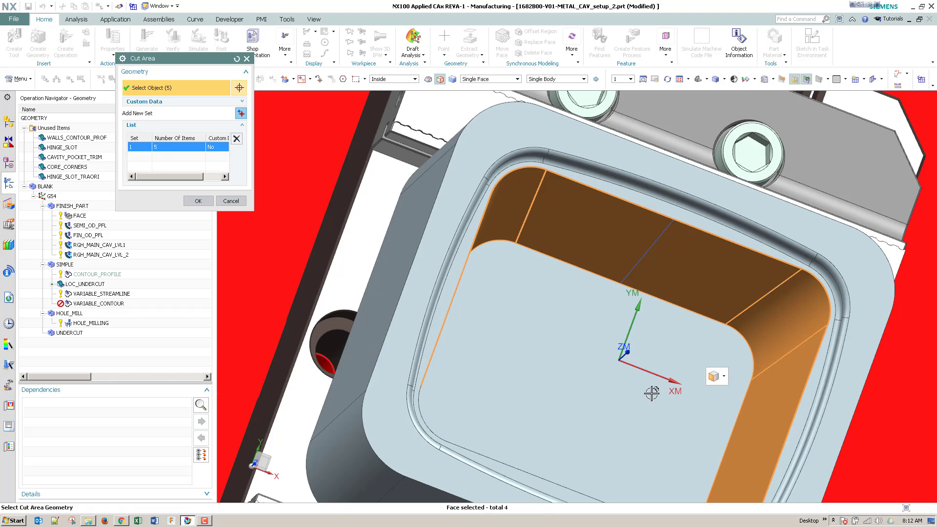
middle_click_drag(651, 393, 699, 286)
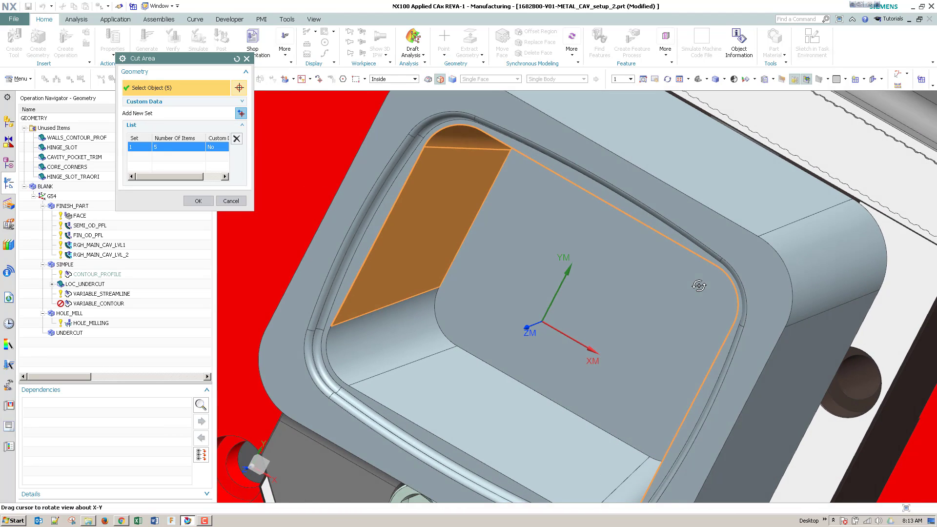
left_click(643, 457)
left_click(504, 399)
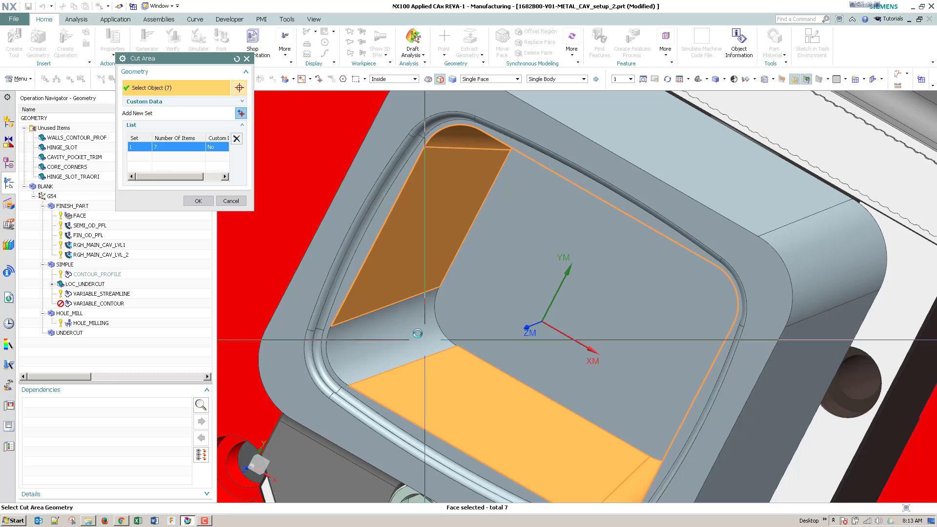
left_click(198, 201)
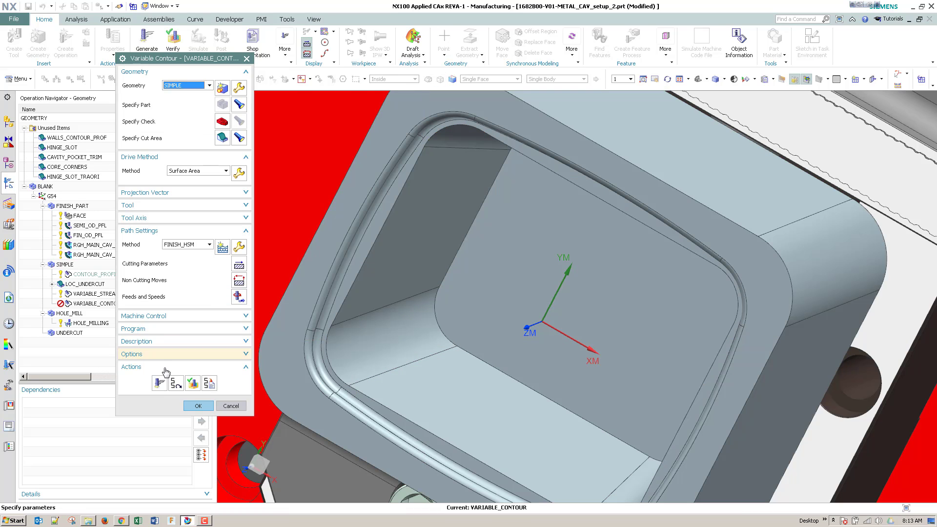
- Generate the helical Variable Contour toolpath, inspect it in wireframe, and reopen the Surface Area drive settings
left_click(159, 383)
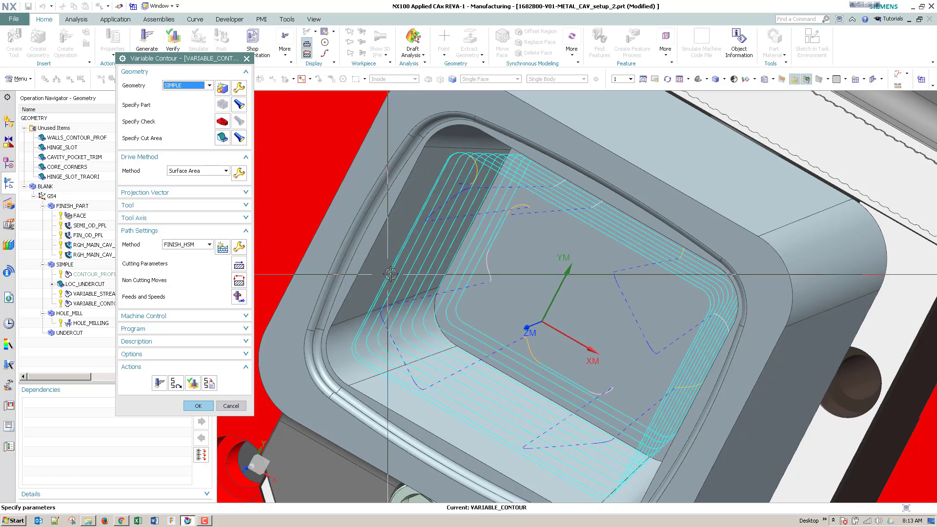
middle_click_drag(410, 241, 401, 274)
scroll(392, 239, "down", 5)
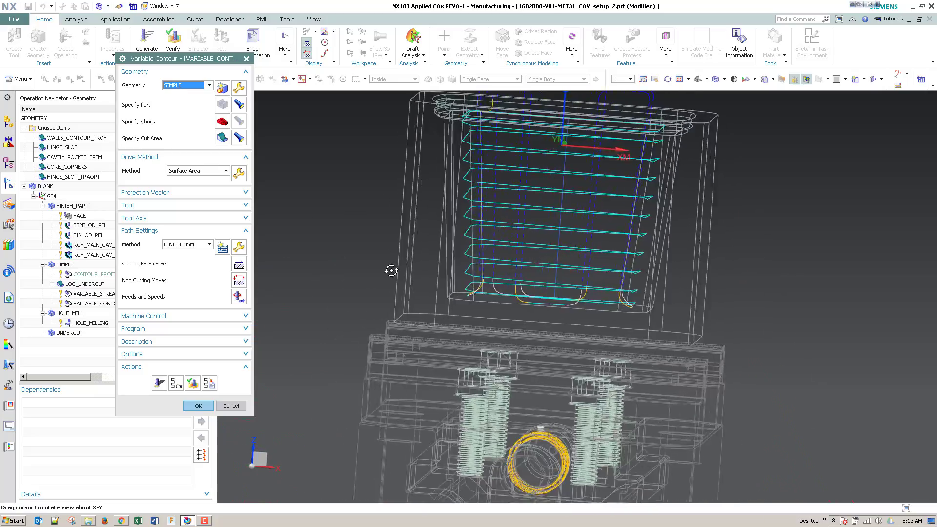
middle_click_drag(386, 308, 351, 191)
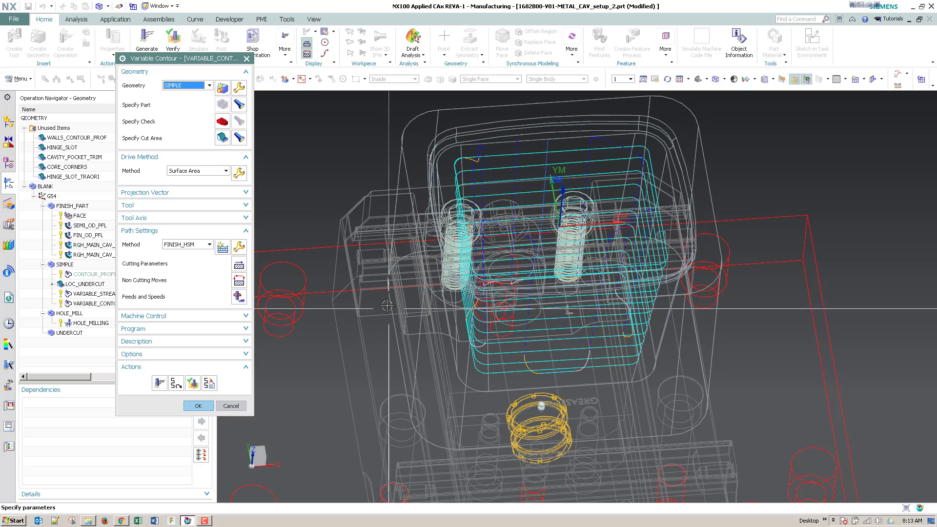
left_click(240, 174)
middle_click_drag(318, 217, 301, 227)
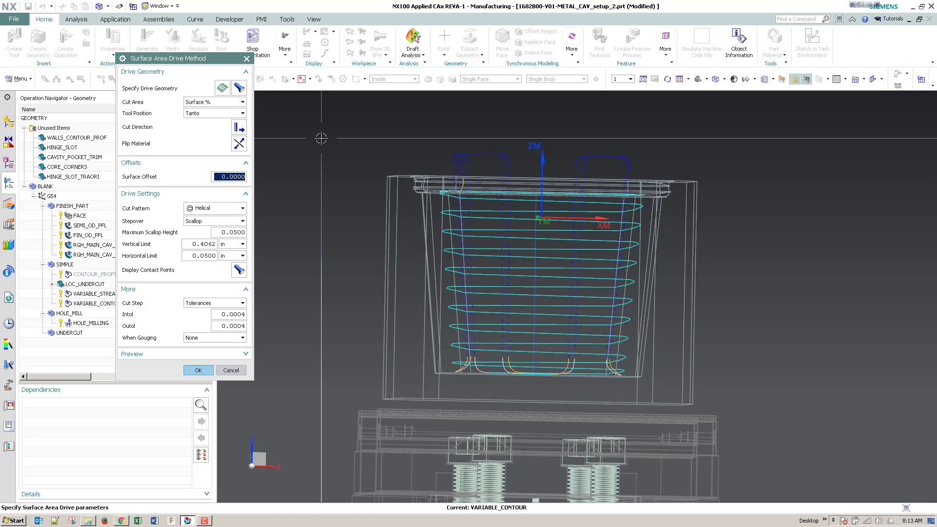
- Switch the Surface Area drive's Cut Area to Surface %
left_click(223, 104)
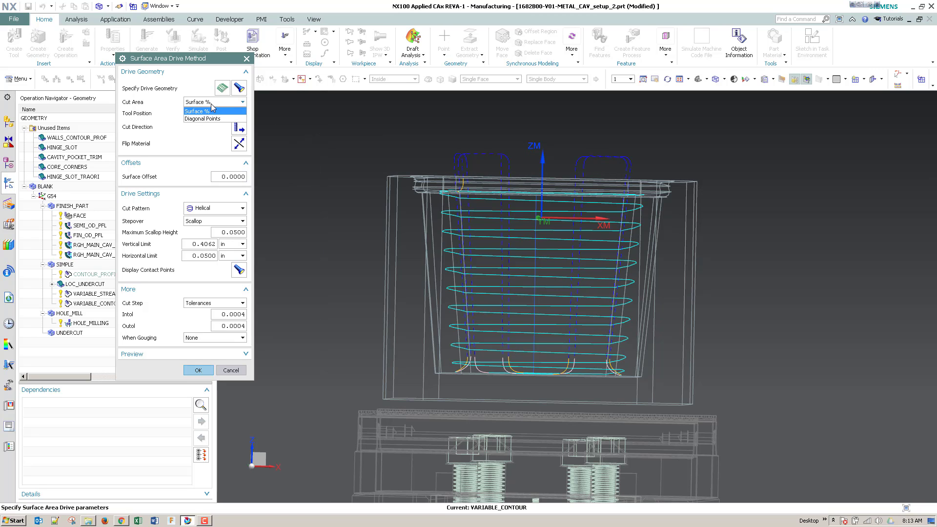
left_click(209, 112)
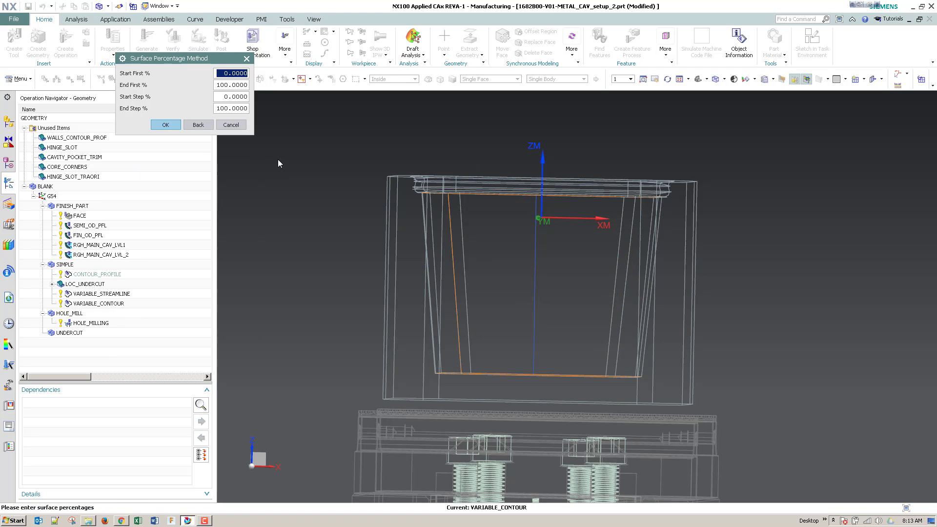
key("Return")
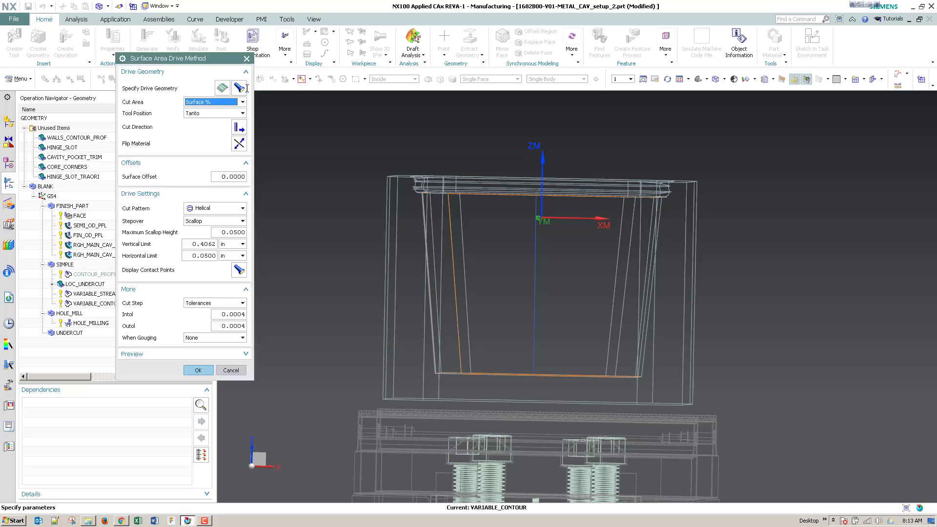
left_click(230, 103)
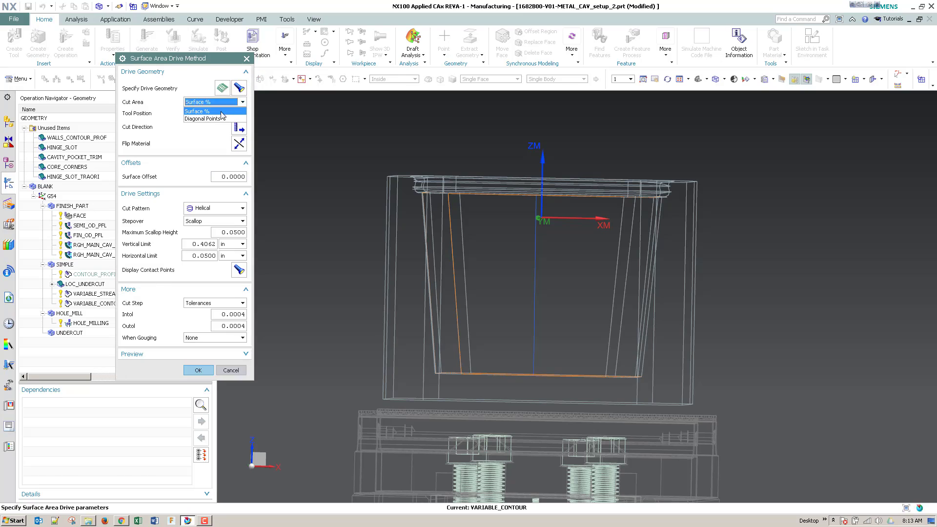
left_click(221, 112)
middle_click_drag(322, 197, 325, 223)
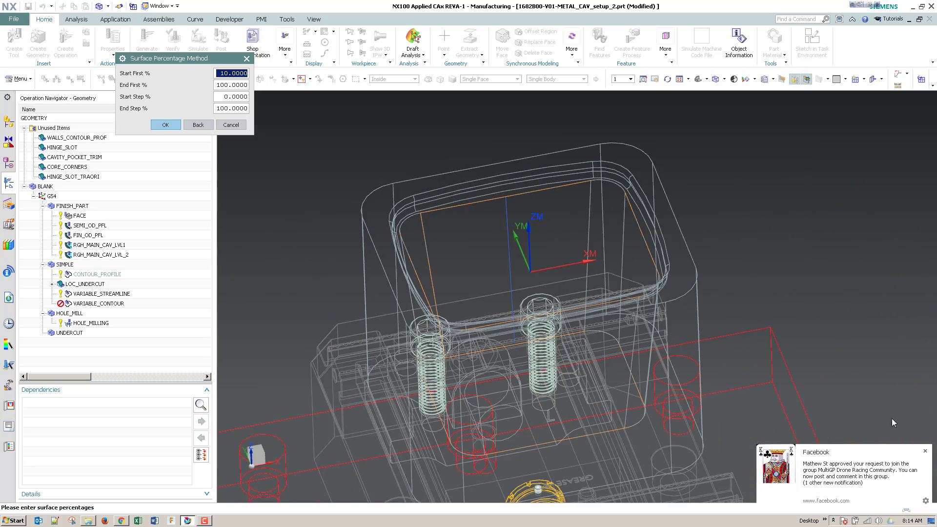
left_click(925, 451)
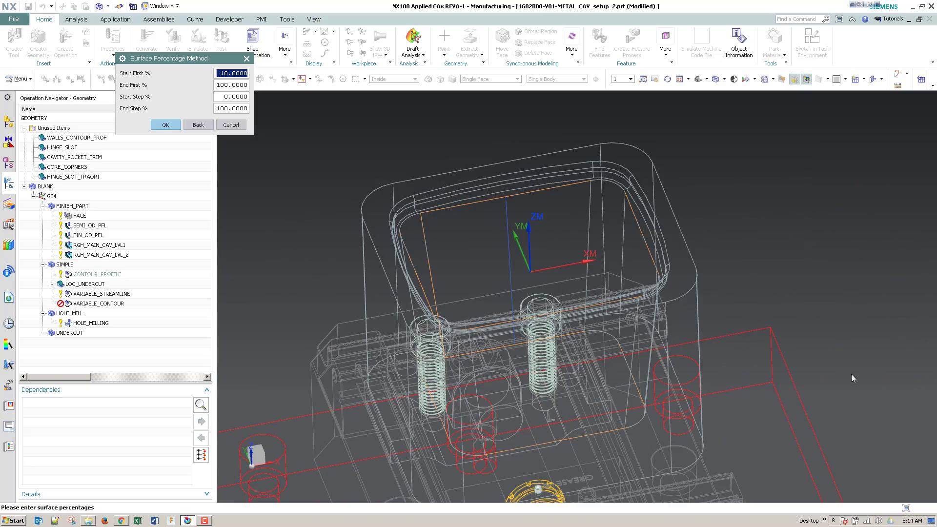
right_click(121, 520)
middle_click_drag(357, 301, 337, 308)
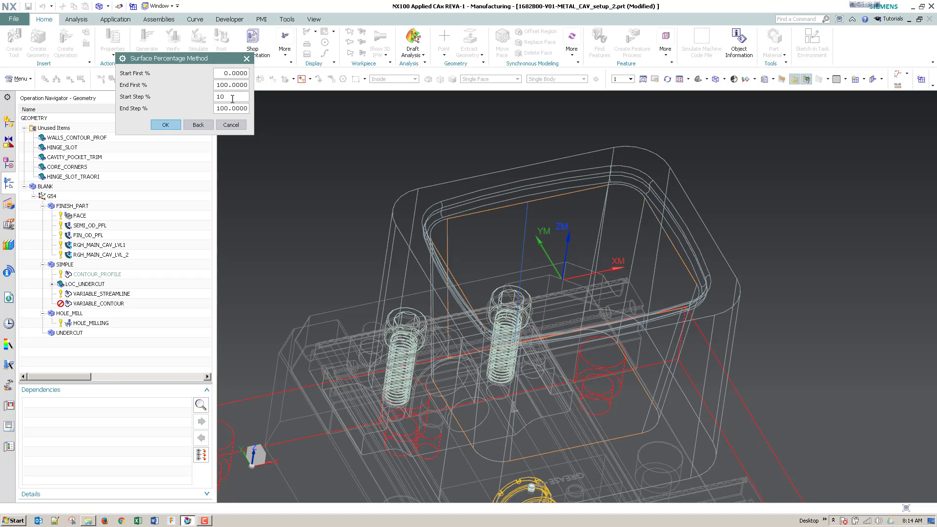
- Set End Step % to 98 in the Surface Percentage Method and confirm
left_click(166, 125)
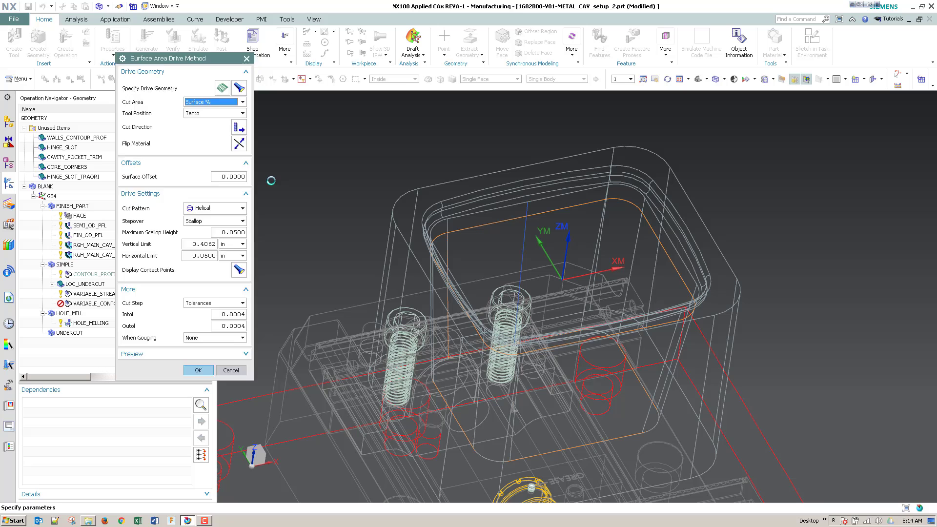
middle_click_drag(328, 204, 329, 196)
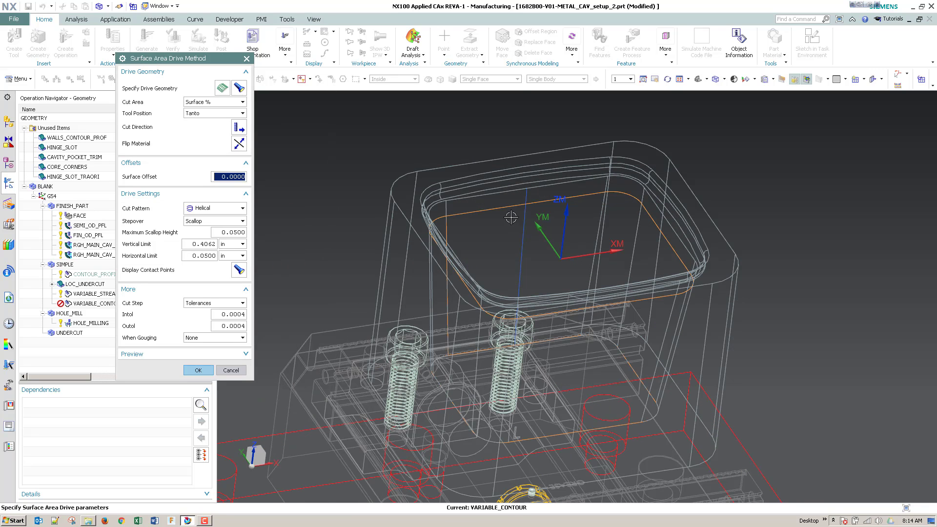
left_click(232, 104)
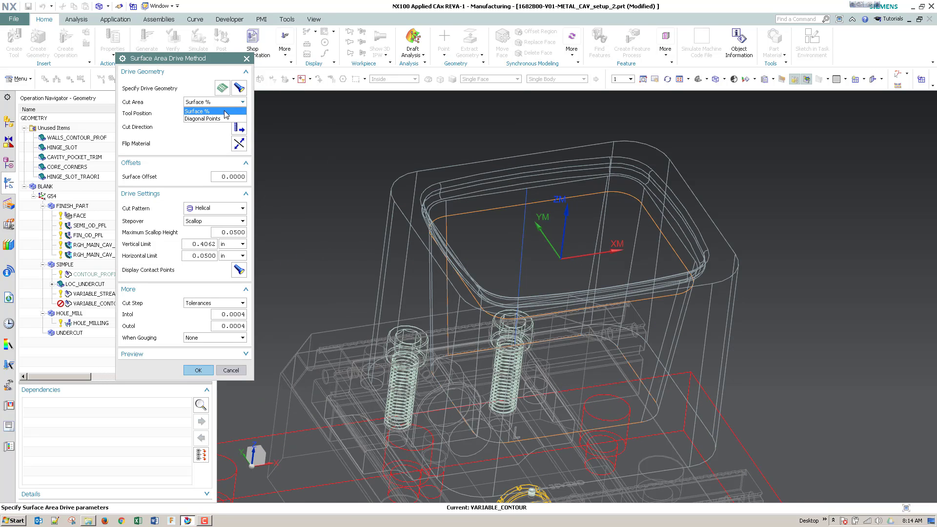
left_click(226, 115)
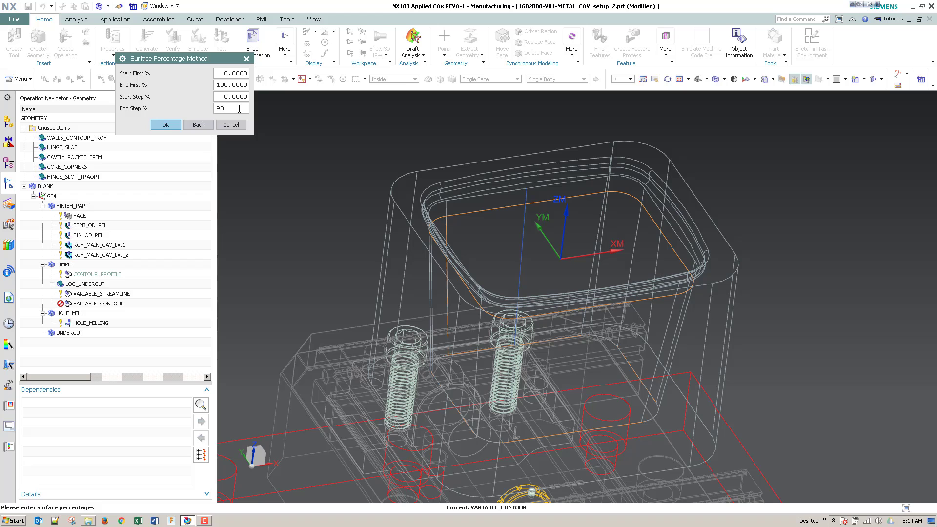
left_click(164, 125)
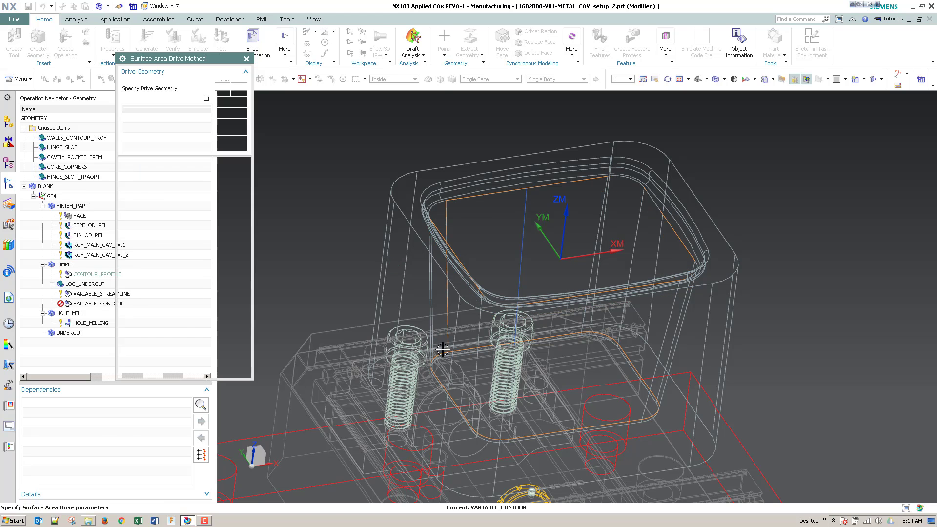
- Accept the Surface Area drive settings and regenerate the helical wall toolpath
left_click(198, 370)
left_click(159, 383)
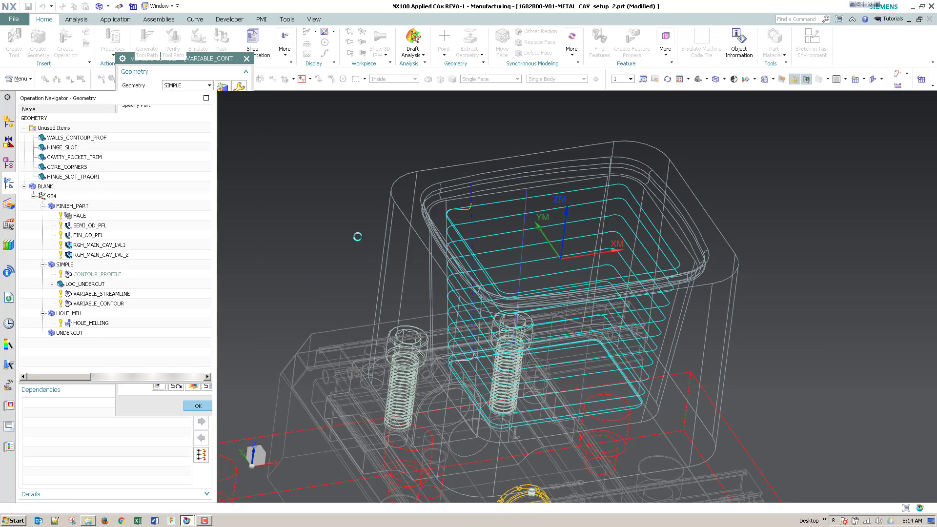
middle_click_drag(346, 244, 314, 303)
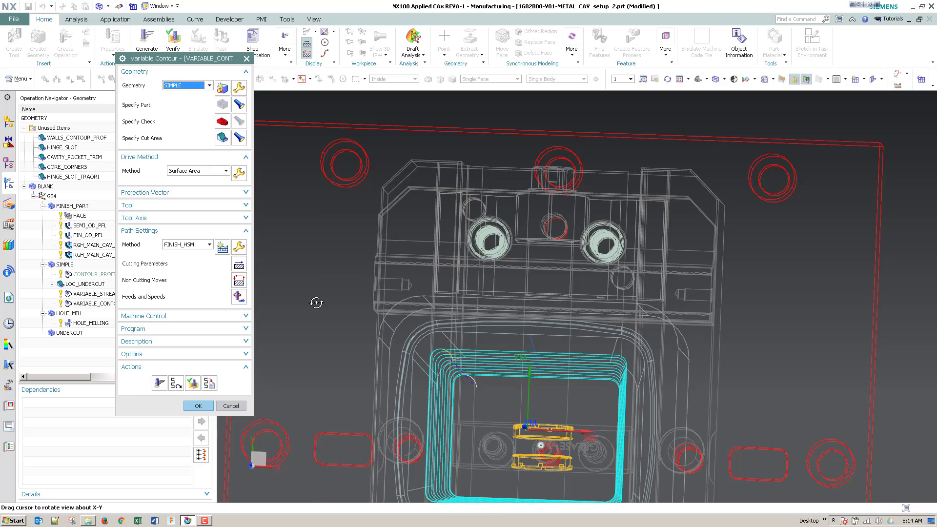
scroll(316, 303, "down", 3)
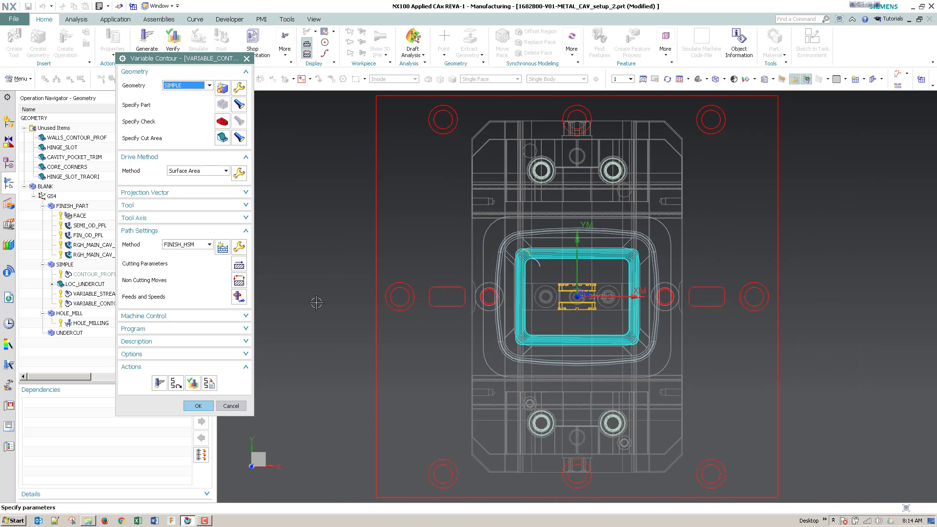
scroll(536, 249, "up", 6)
scroll(537, 249, "up", 4)
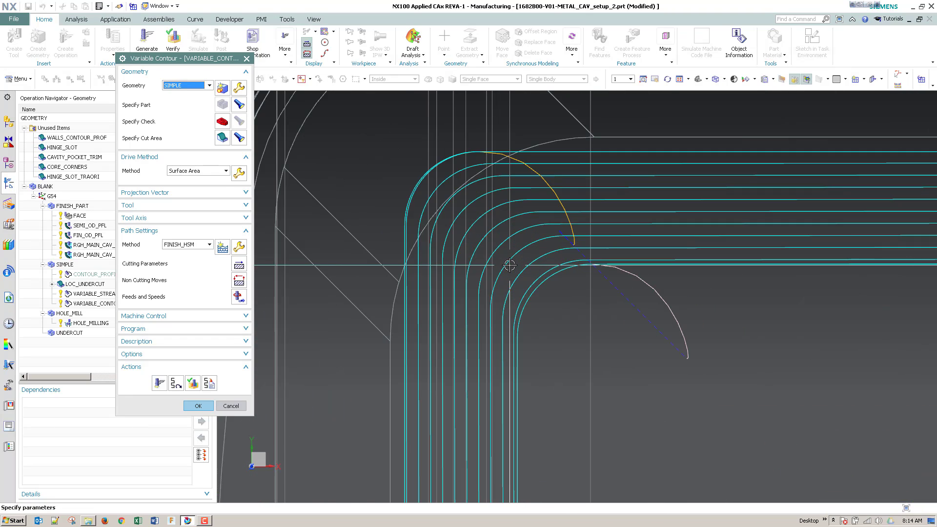
scroll(510, 265, "down", 2)
- Inspect the regenerated toolpath from front, top and oblique views
key("ctrl+alt+f")
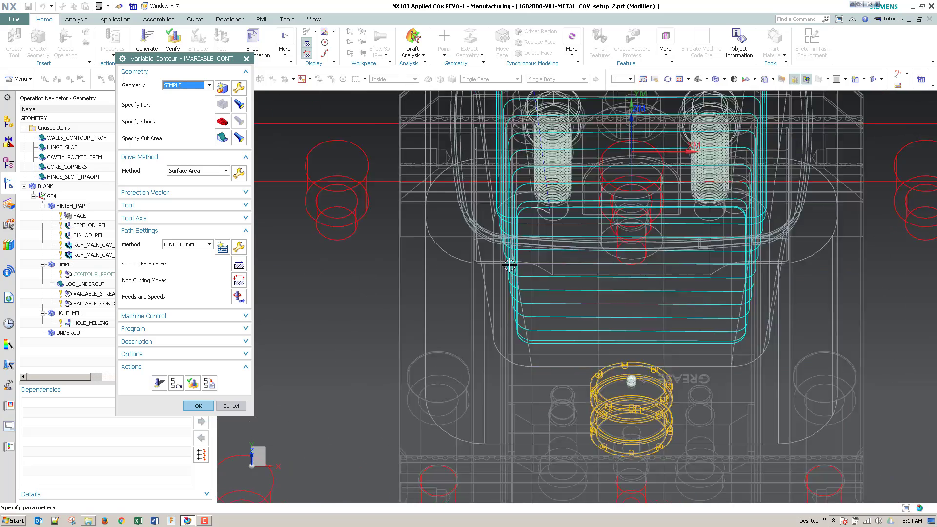
scroll(505, 174, "up", 5)
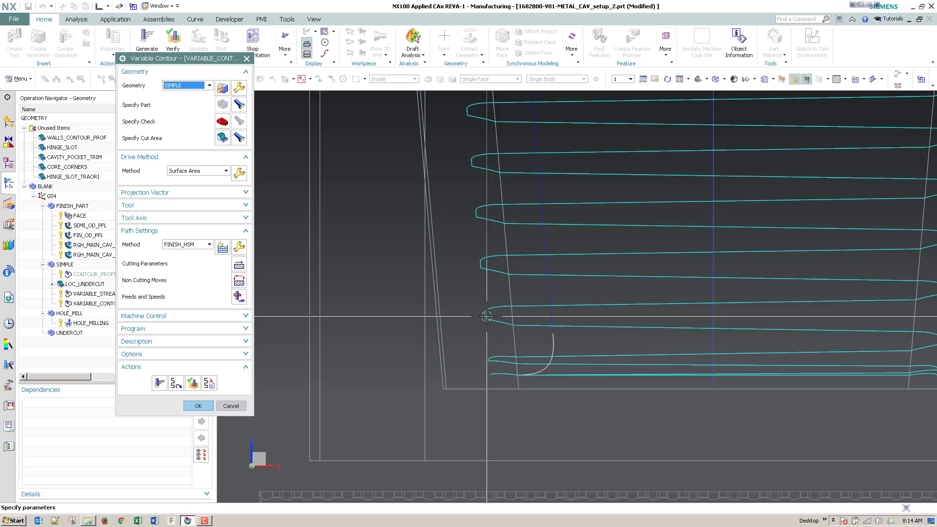
scroll(567, 331, "down", 5)
key("ctrl+alt+t")
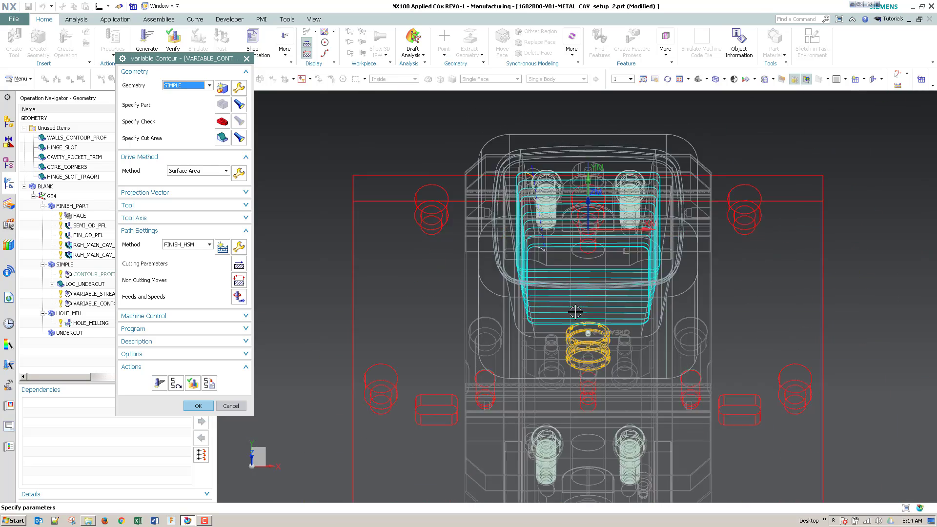
scroll(504, 189, "up", 6)
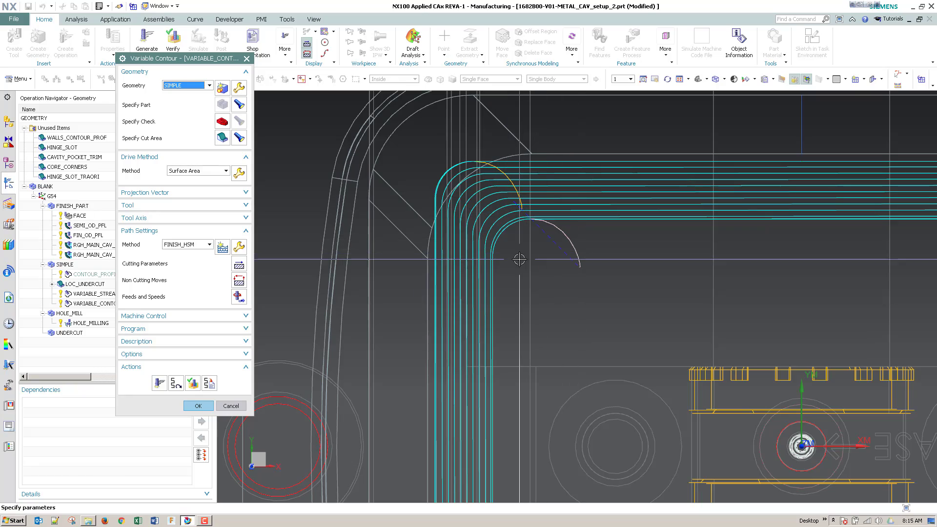
scroll(519, 259, "down", 6)
middle_click_drag(519, 259, 569, 385)
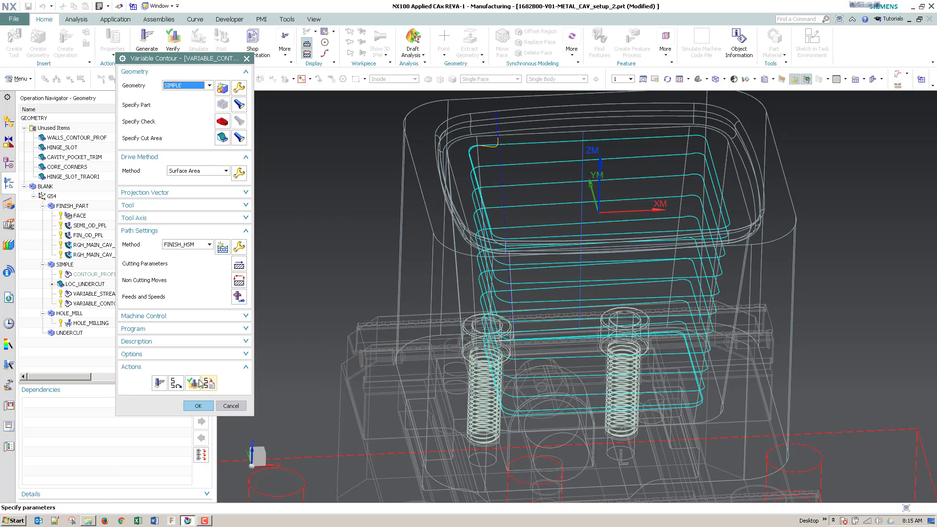
- Replay the toolpath with Verify and move the tool to event 64 in the cavity
left_click(192, 383)
scroll(514, 227, "up", 3)
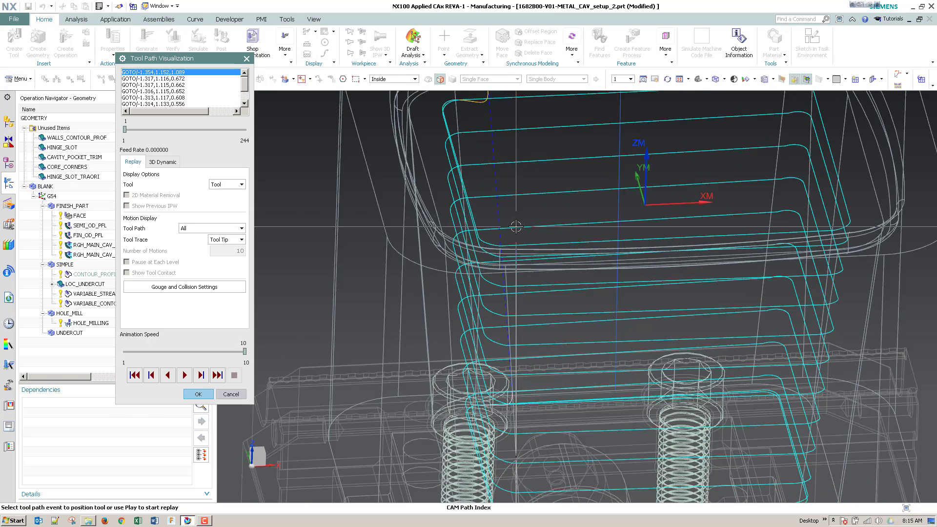
scroll(514, 227, "down", 2)
middle_click_drag(514, 226, 557, 328)
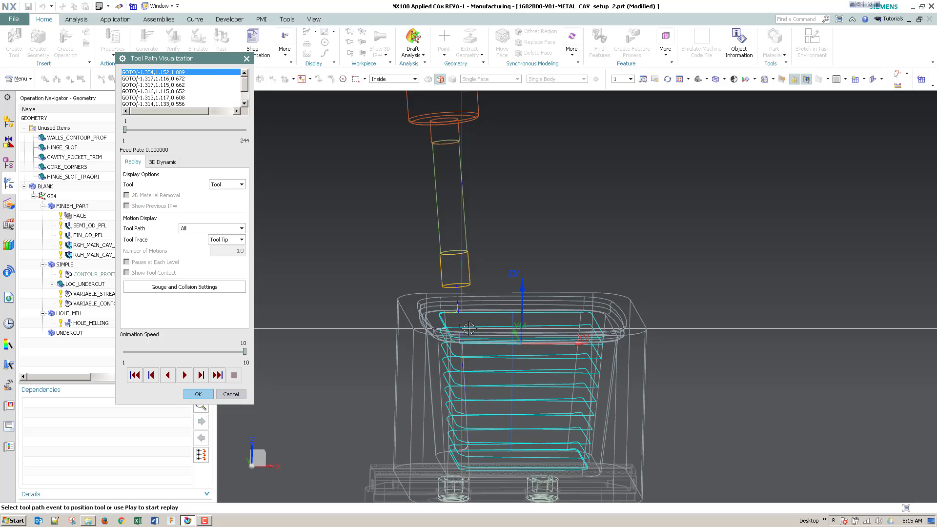
left_click(556, 325)
left_click(512, 327)
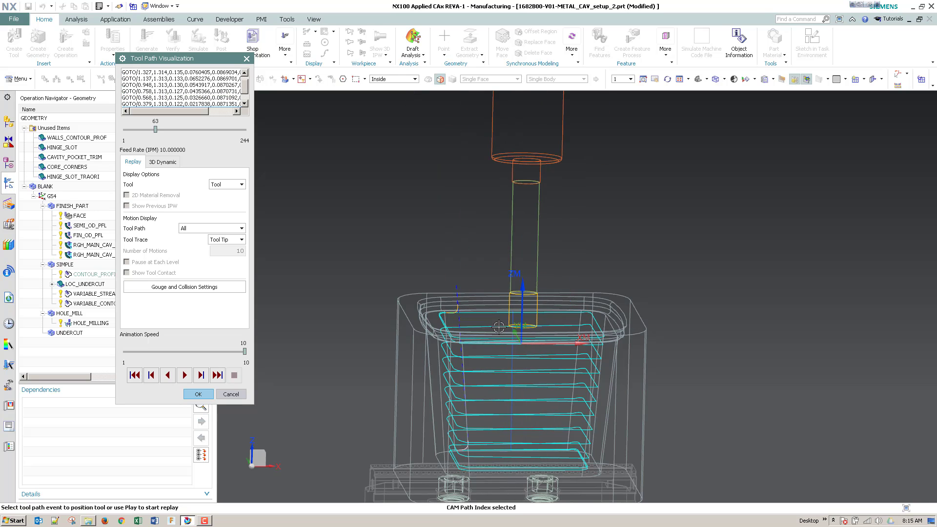
left_click(474, 329)
- Advance the replay to event 122 on the wall and enable Clip Section
middle_click_drag(488, 322, 605, 296)
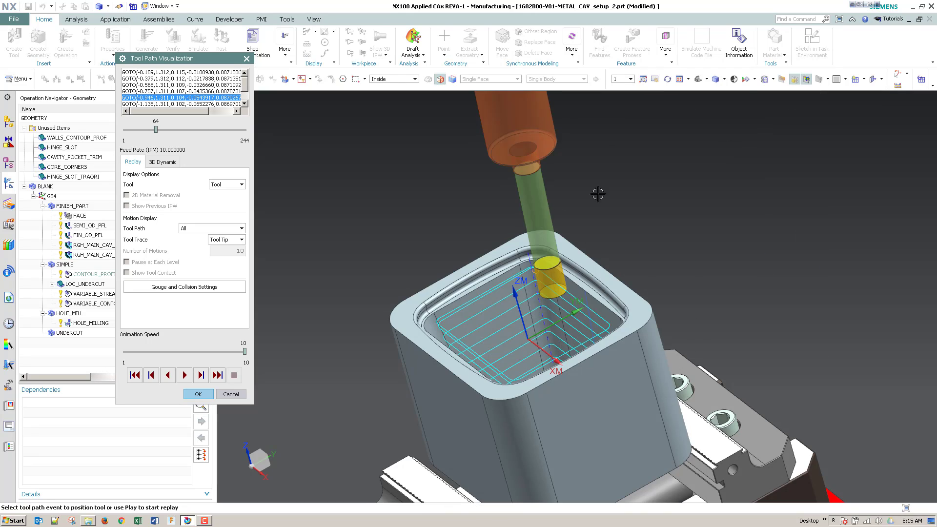
left_click(512, 291)
middle_click_drag(513, 291, 533, 318)
left_click(493, 323)
left_click(497, 347)
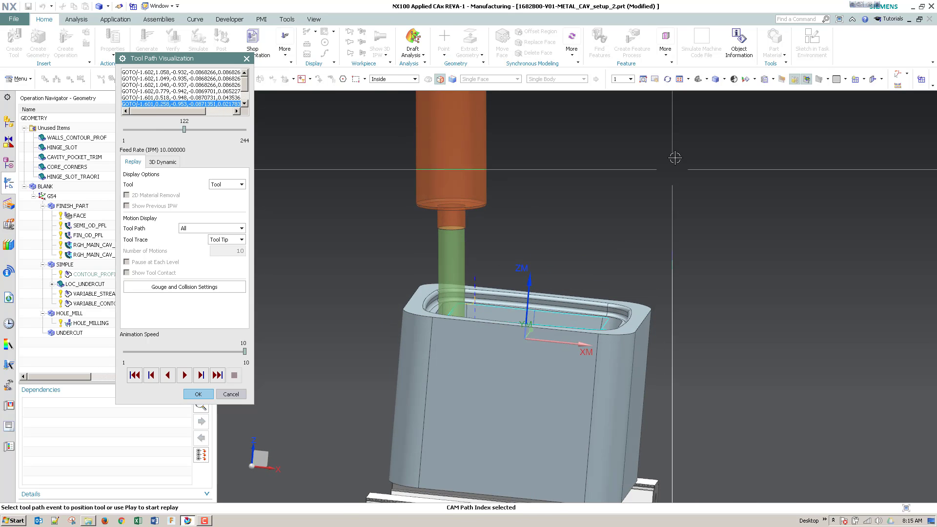
left_click(316, 20)
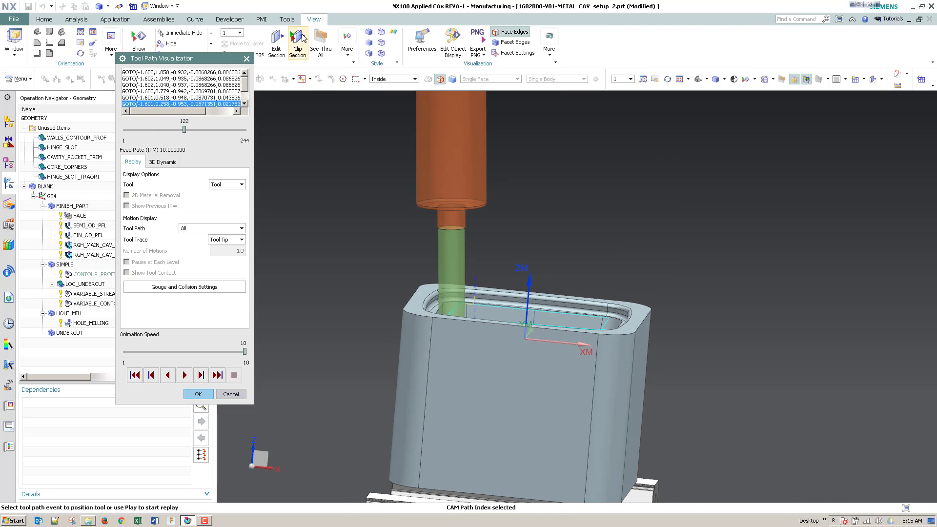
left_click(298, 42)
- Orient the view section along Y at offset 0.3286 and accept it
left_click(275, 48)
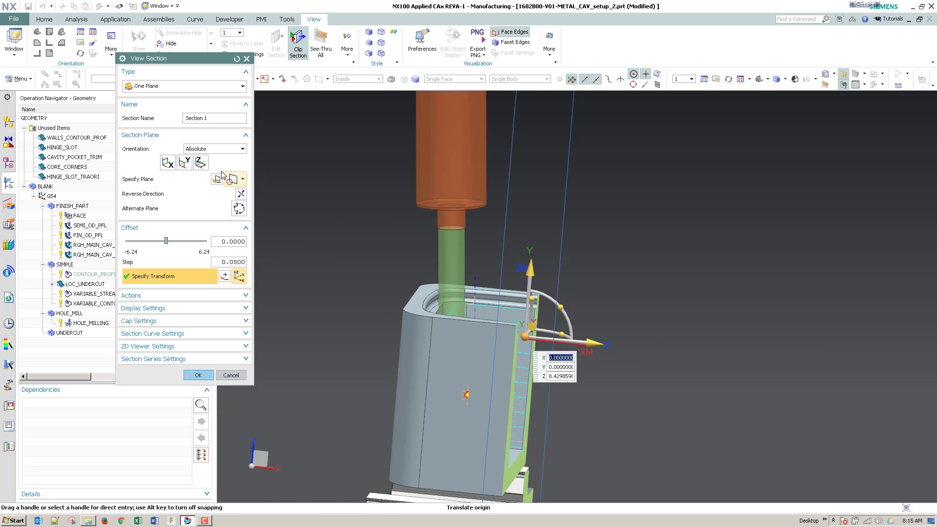
left_click(180, 165)
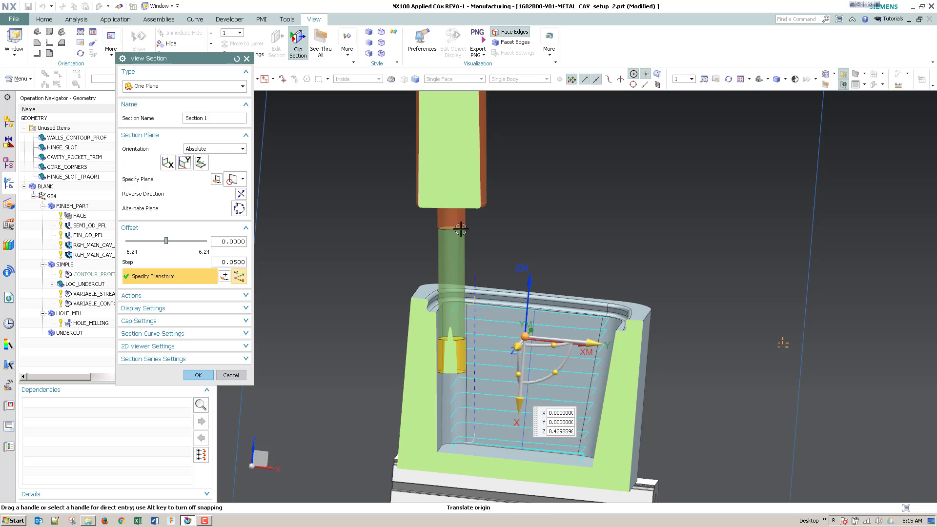
left_click_drag(460, 228, 443, 397)
scroll(428, 355, "down", 5)
scroll(439, 390, "up", 4)
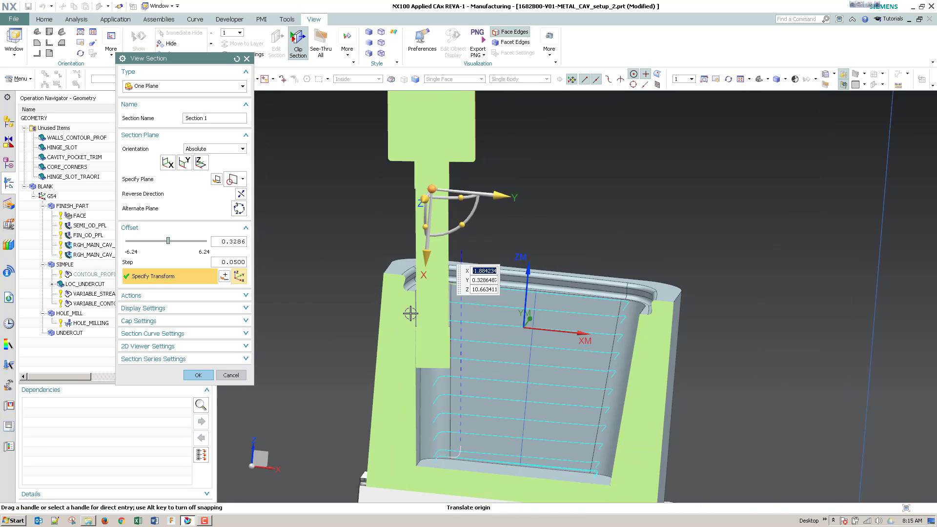
scroll(418, 327, "down", 4)
scroll(418, 328, "down", 3)
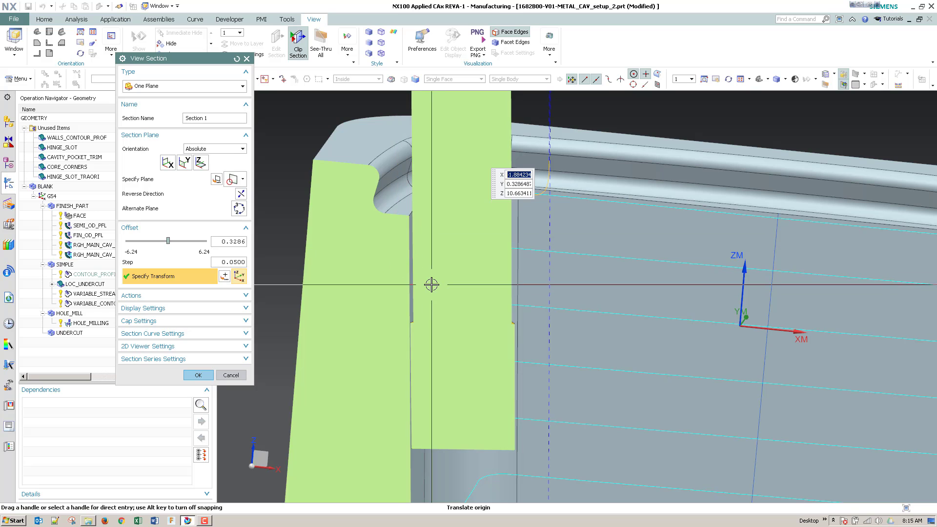
scroll(429, 283, "up", 4)
scroll(429, 283, "up", 1)
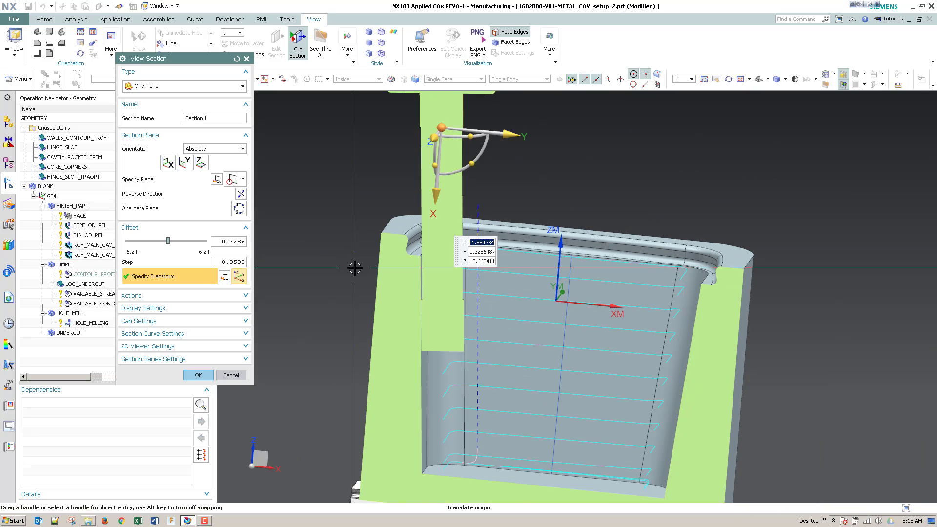
scroll(354, 268, "up", 1)
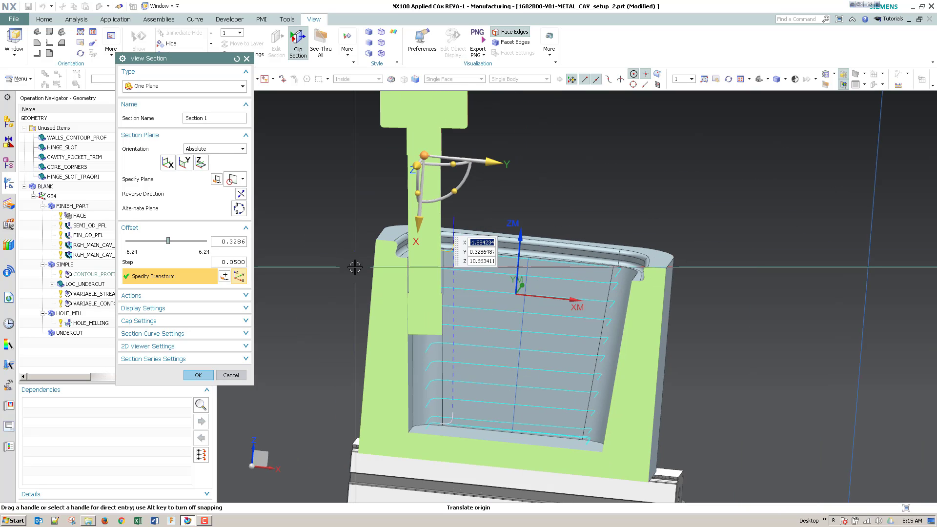
left_click(197, 376)
left_click(198, 394)
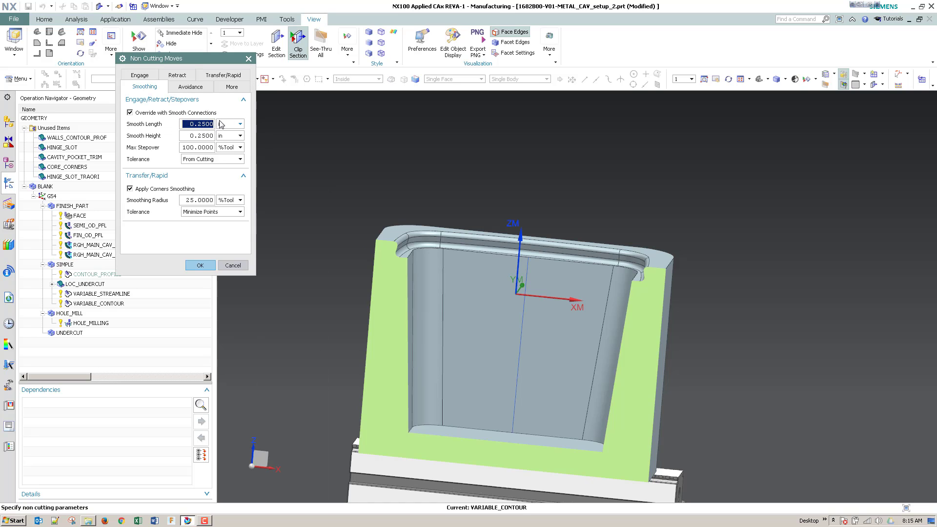
left_click(235, 76)
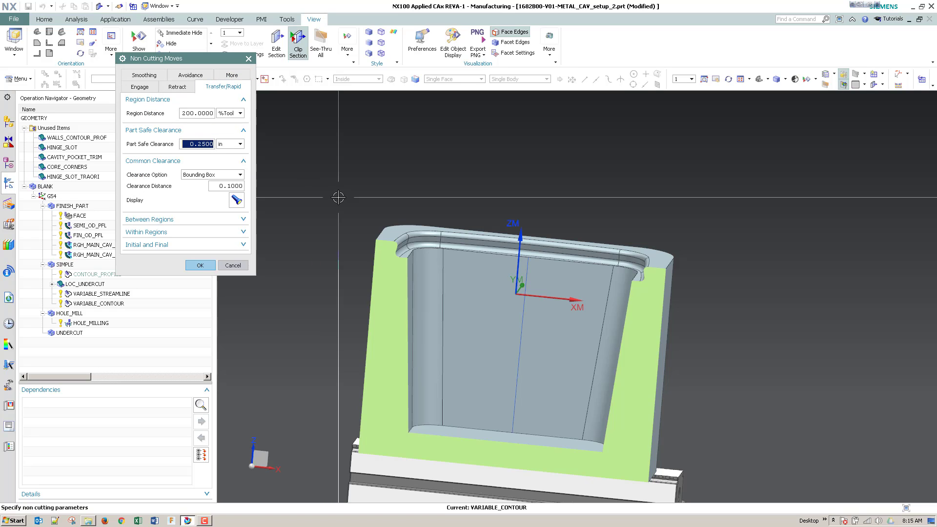